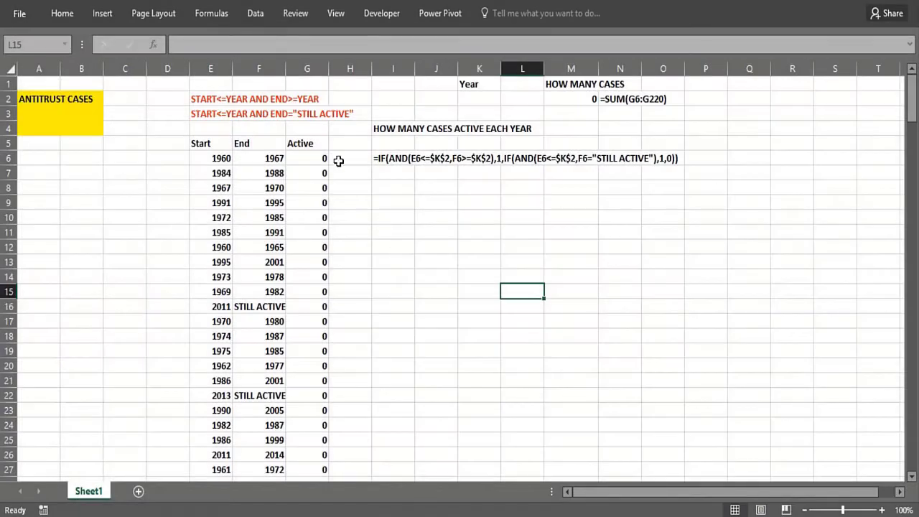
# Widen column F to fit its entries and check the start and end values in rows 6 and 16.
pyautogui.moveTo(285, 68); pyautogui.dragTo(299, 68)
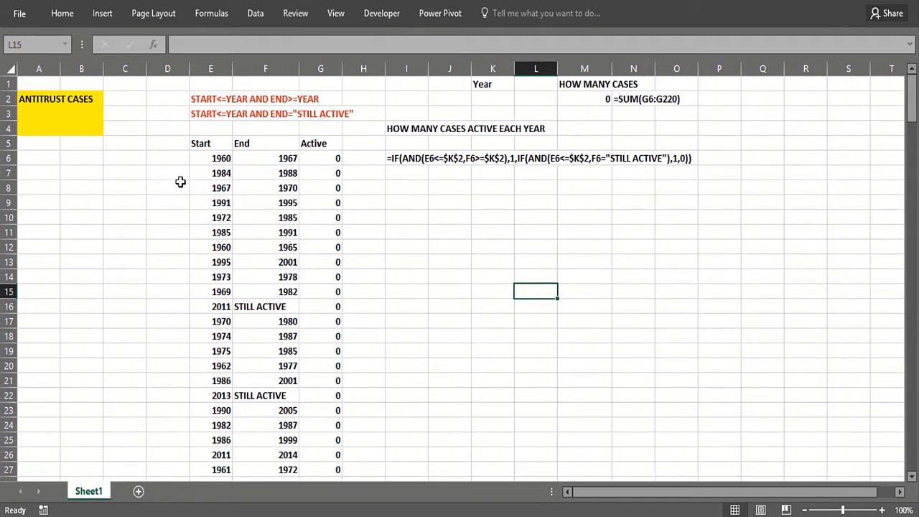
pyautogui.click(221, 158)
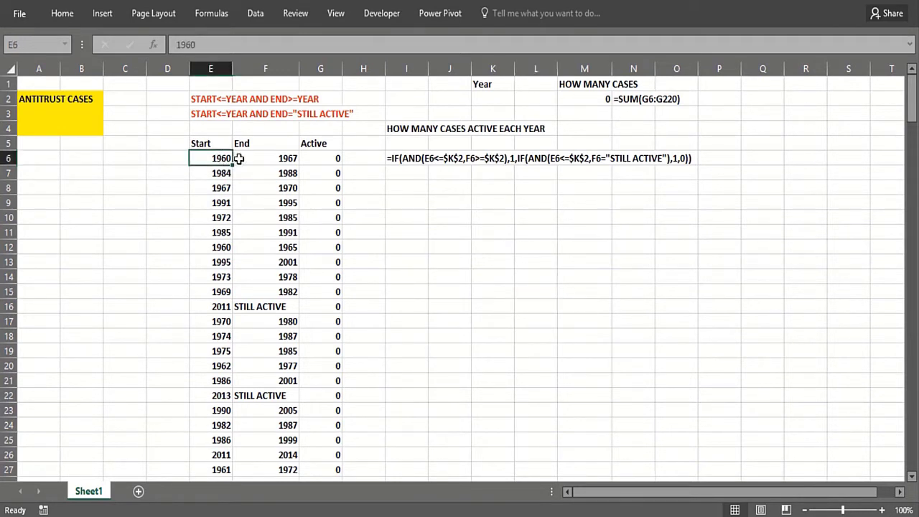
pyautogui.click(250, 158)
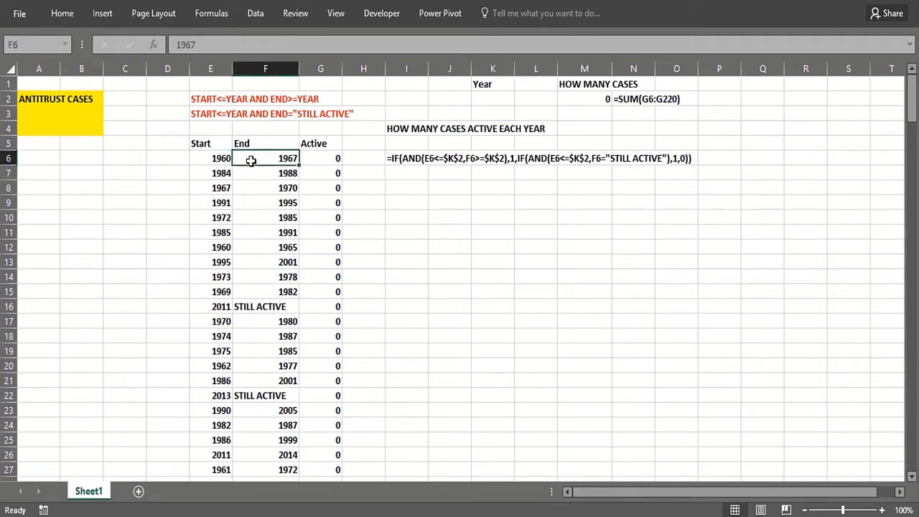
pyautogui.click(272, 311)
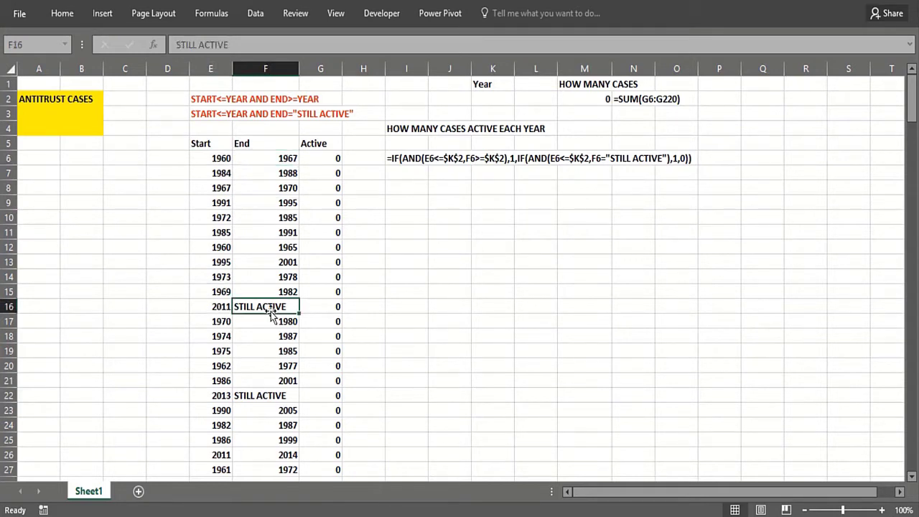
pyautogui.click(221, 307)
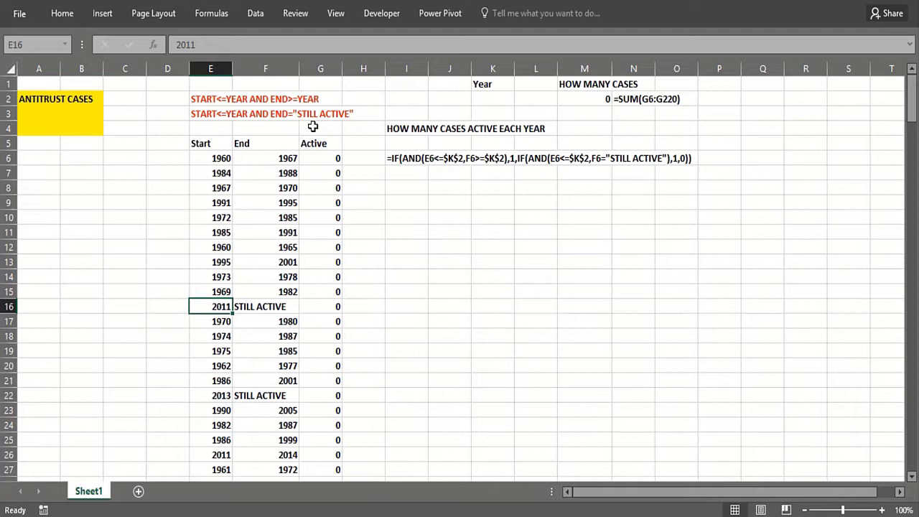
# Calculate the earliest start year in H1 with =MIN(E6:E220).
pyautogui.click(361, 84)
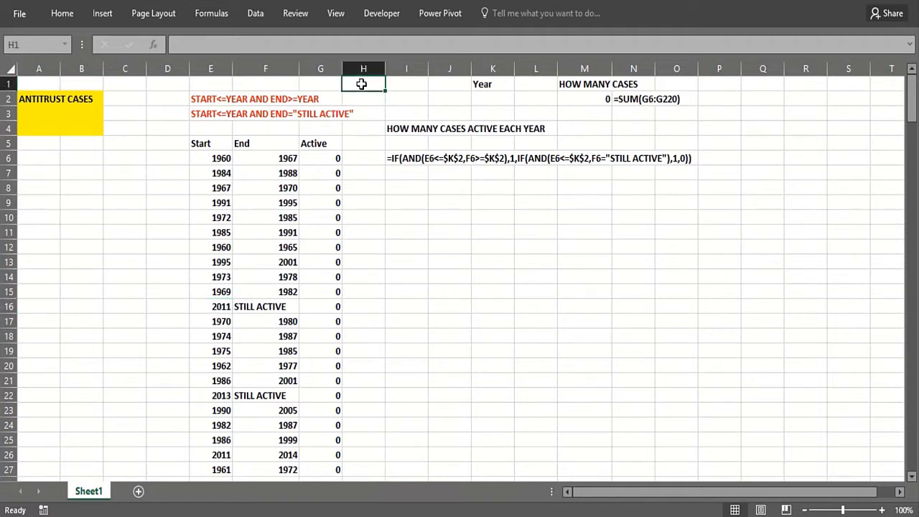
pyautogui.write('=MIN(')
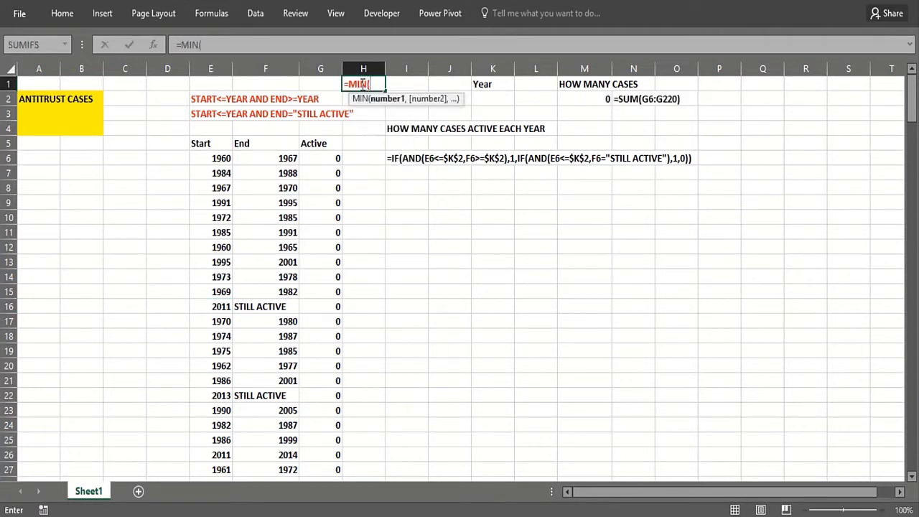
pyautogui.click(221, 161)
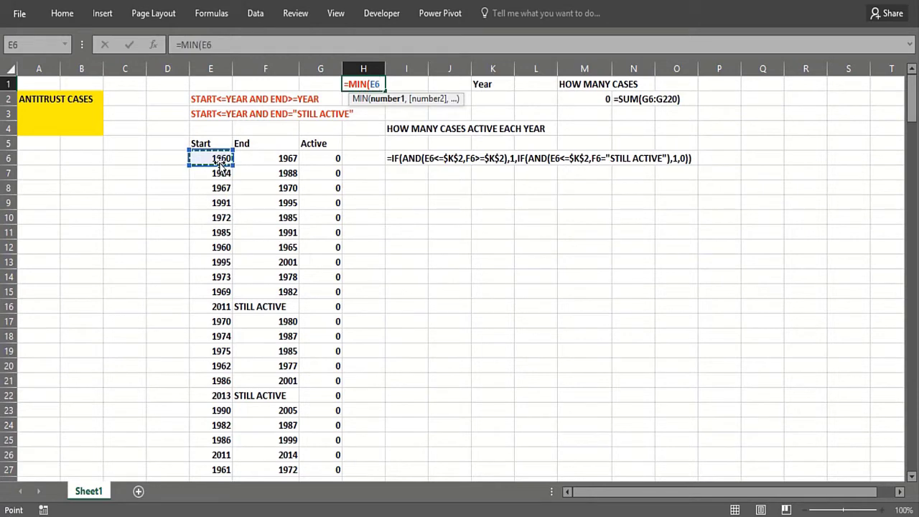
pyautogui.hotkey('ctrl', 'shift', 'Down')
pyautogui.hotkey('ctrl', 'Return')
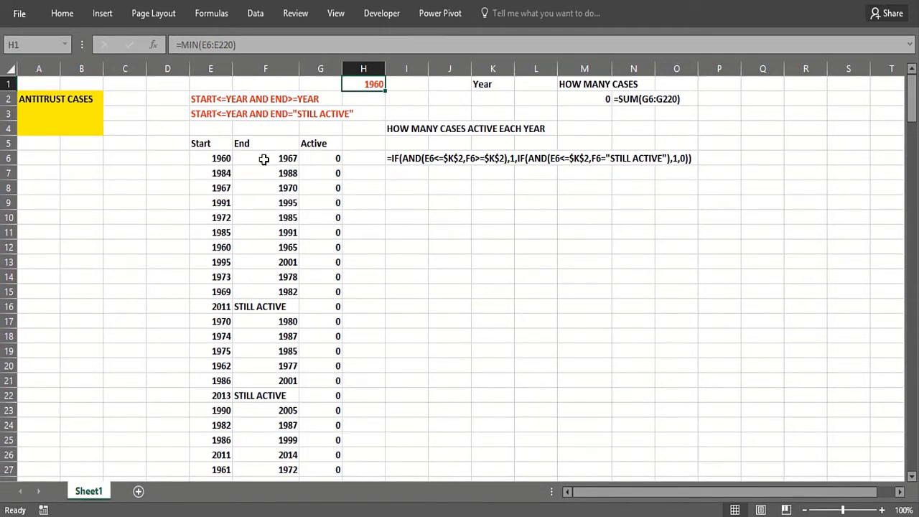
# Clear the existing formulas from the Active column, G6:G220, and the formula text in I6.
pyautogui.click(318, 160)
pyautogui.hotkey('ctrl', 'shift', 'Down')
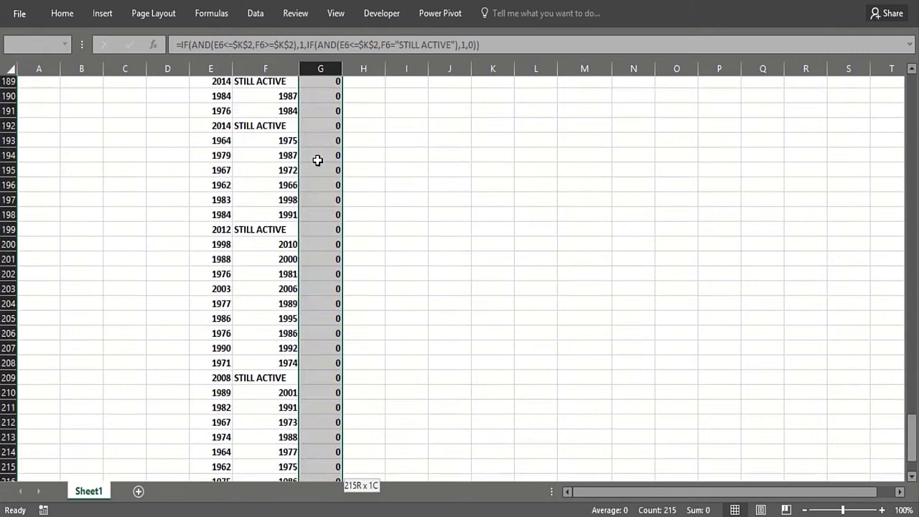
pyautogui.press('Delete')
pyautogui.hotkey('ctrl', 'BackSpace')
pyautogui.click(318, 159)
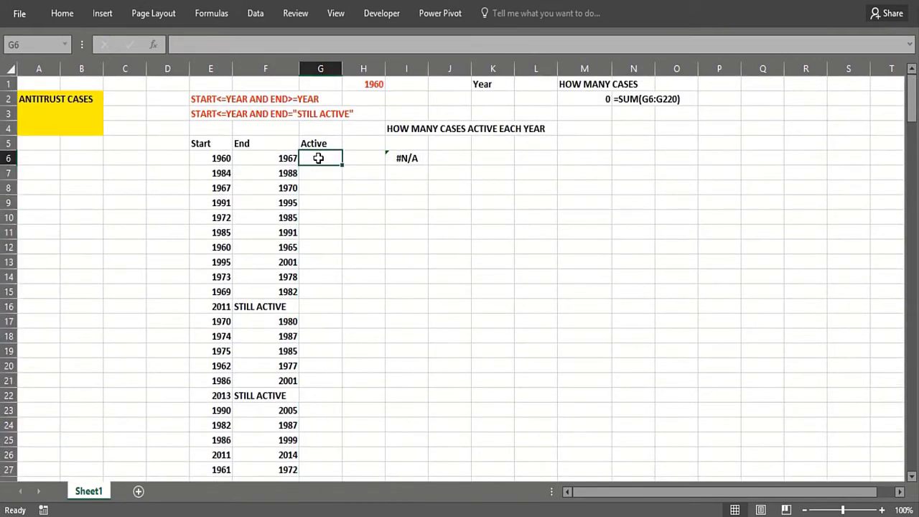
pyautogui.click(391, 156)
pyautogui.press('Delete')
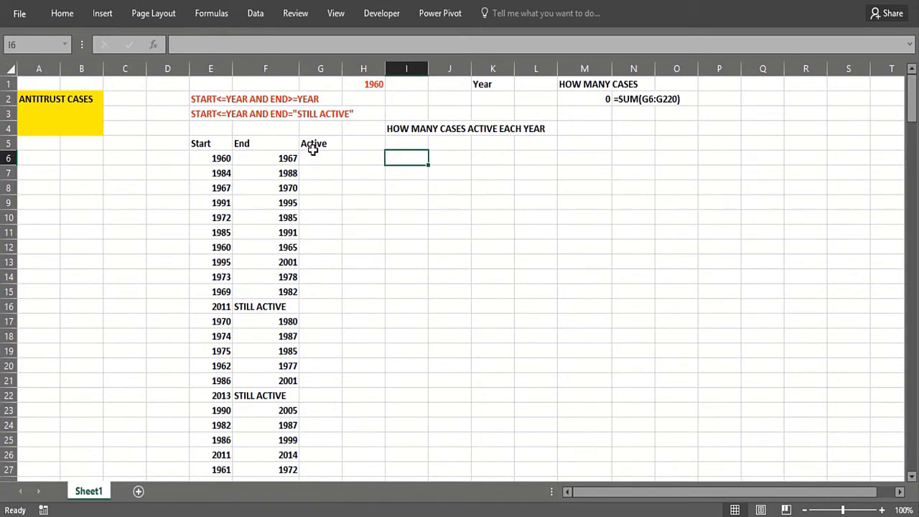
# Enter 2011 as the year in K2.
pyautogui.click(224, 106)
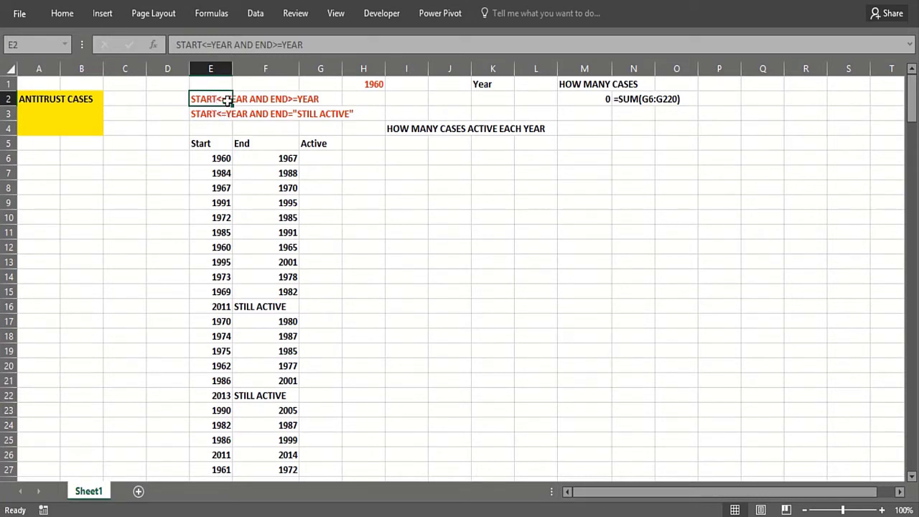
pyautogui.click(484, 98)
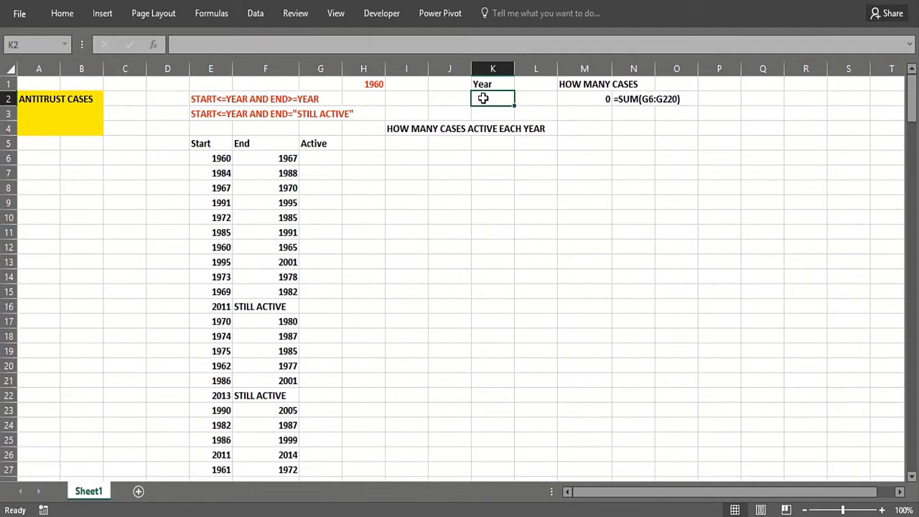
pyautogui.write('201')
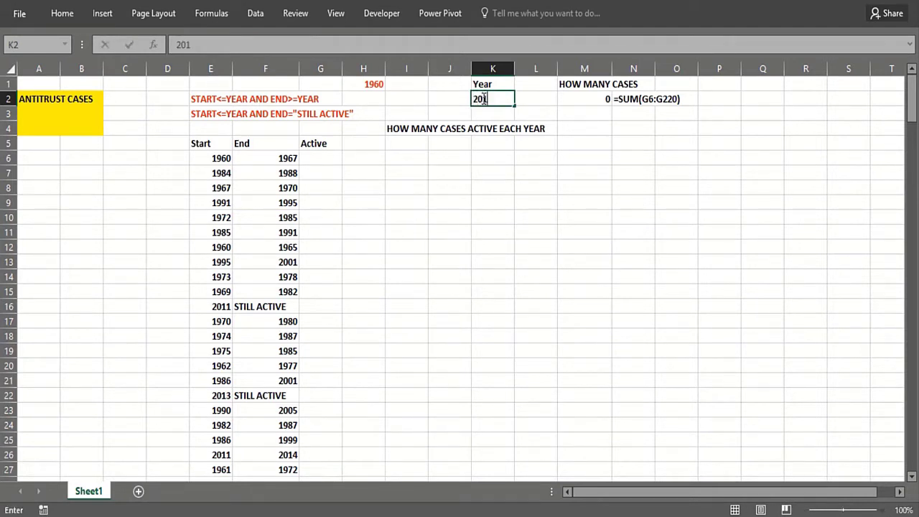
pyautogui.write('1')
pyautogui.click(483, 99)
pyautogui.press('Return')
pyautogui.click(484, 98)
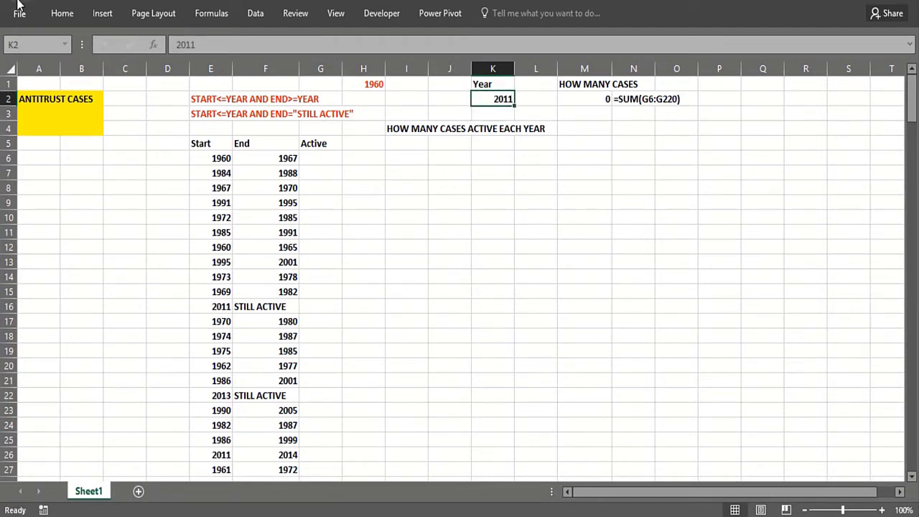
# Name cell K2 YEAR and jump to it by that name from another cell.
pyautogui.click(64, 43)
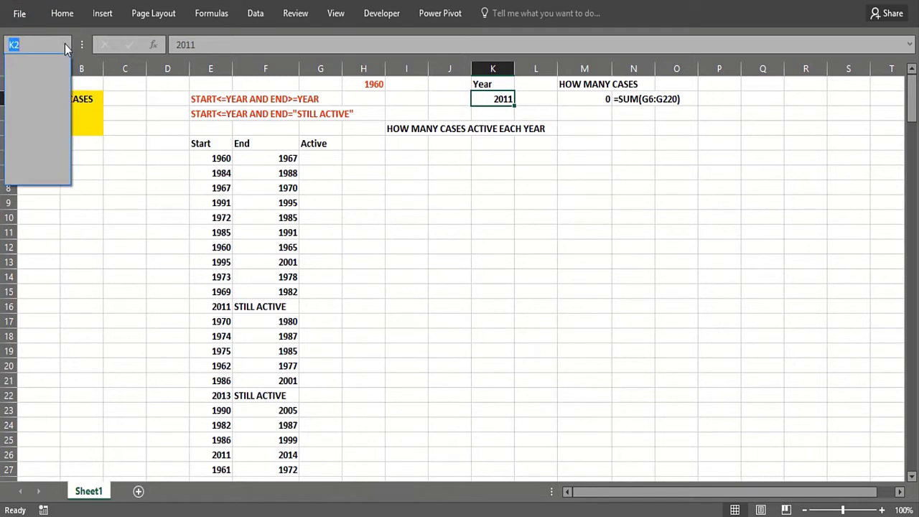
pyautogui.write('YEAR')
pyautogui.press('Return')
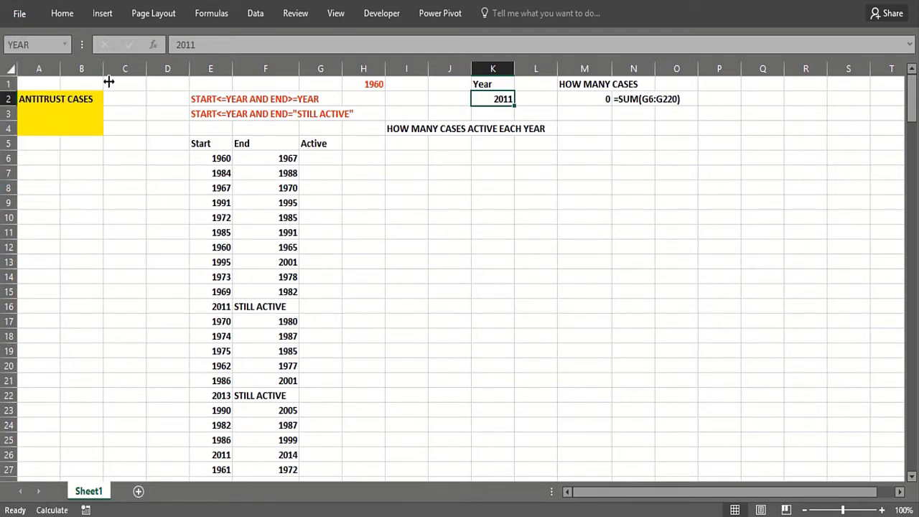
pyautogui.click(449, 263)
pyautogui.click(170, 234)
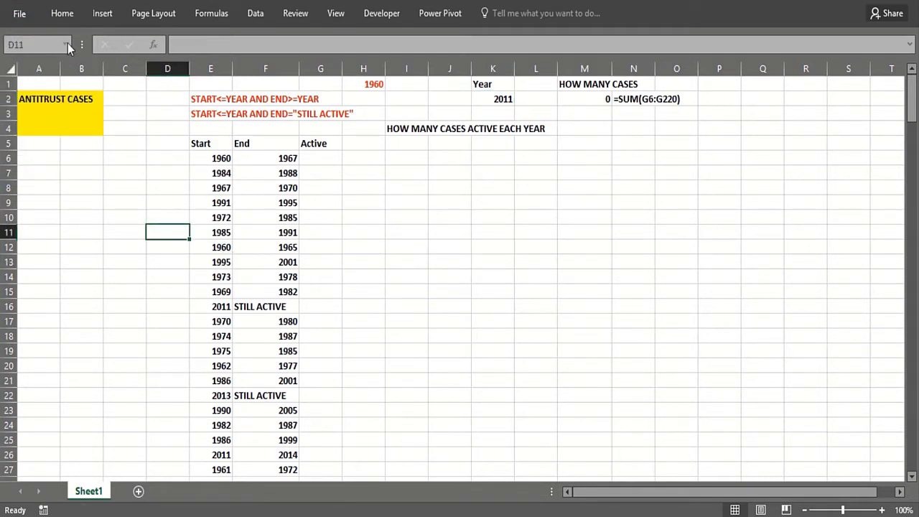
pyautogui.click(66, 44)
pyautogui.click(52, 62)
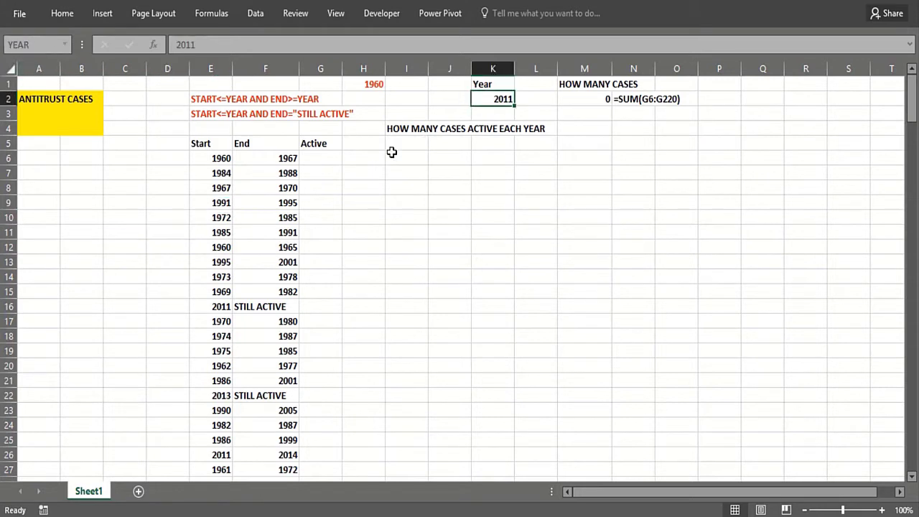
# Clear the old sum and its formula text from M2:O2 under HOW MANY CASES.
pyautogui.click(327, 158)
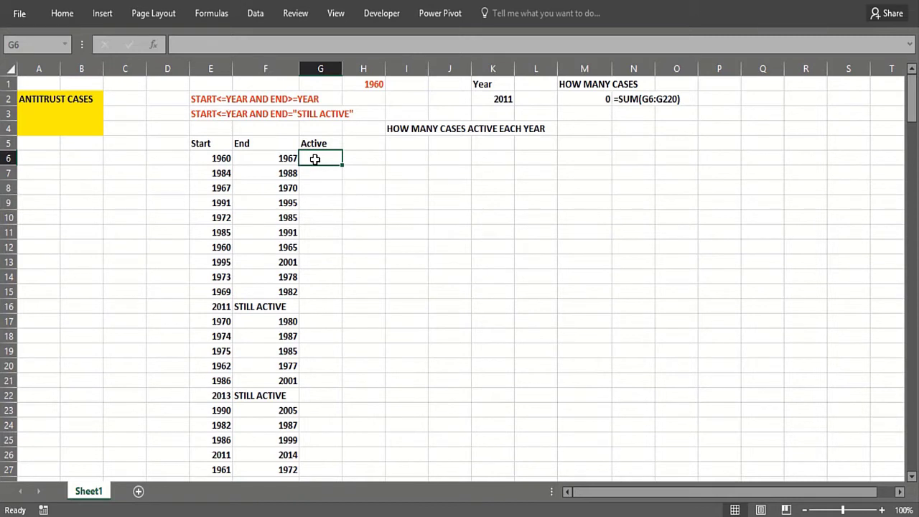
pyautogui.click(317, 174)
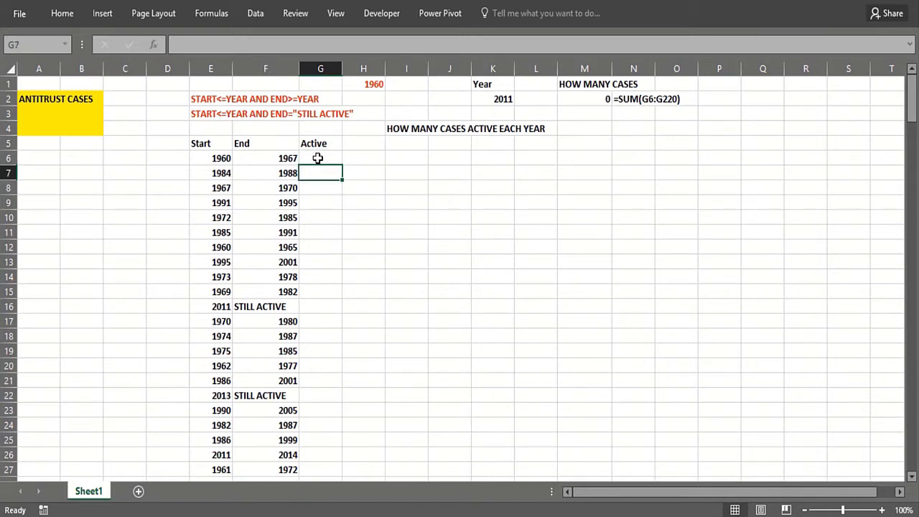
pyautogui.click(318, 156)
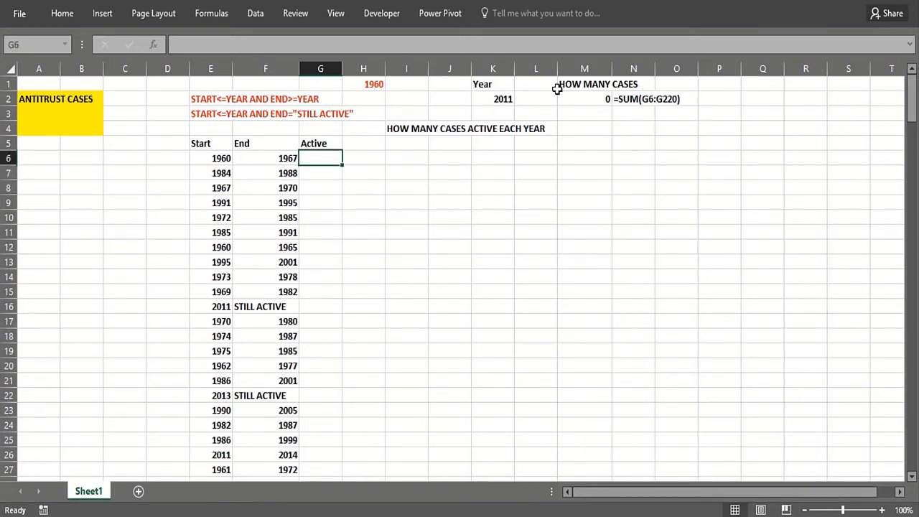
pyautogui.click(595, 97)
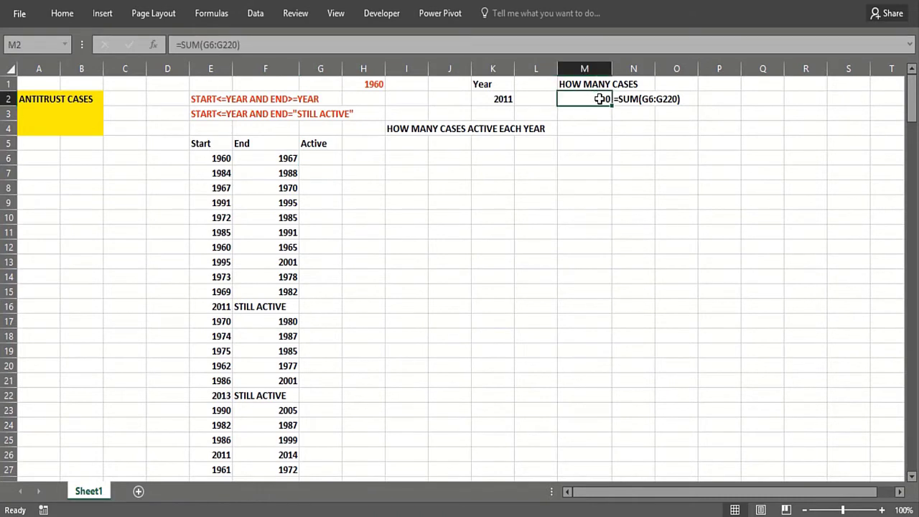
pyautogui.click(642, 98)
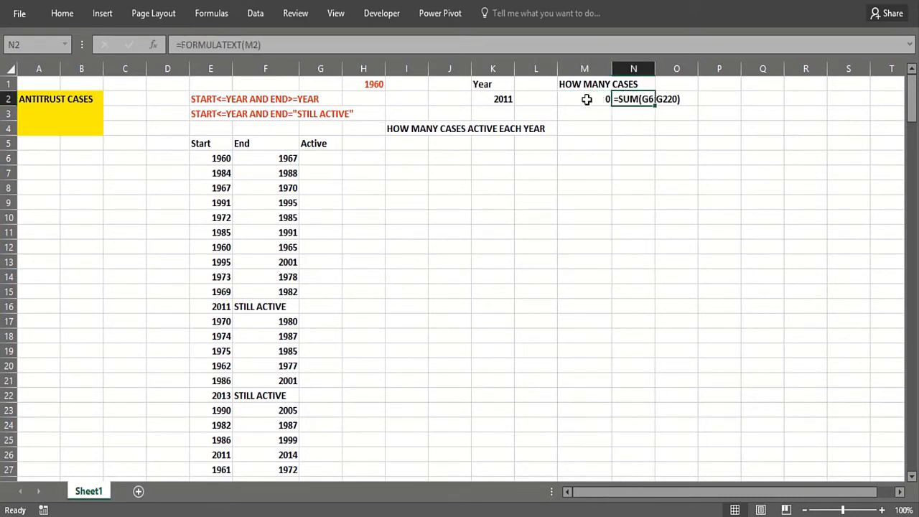
pyautogui.moveTo(585, 98); pyautogui.dragTo(686, 99)
pyautogui.press('Delete')
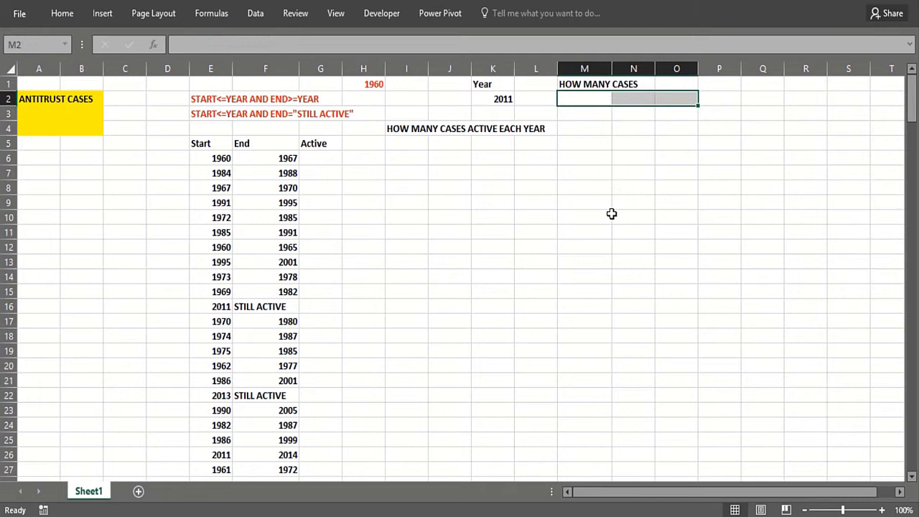
# Start an IF formula in G6 that returns 1 when AND(E6<=YEAR,F6>=YEAR) is true, using the named year cell K2.
pyautogui.click(326, 164)
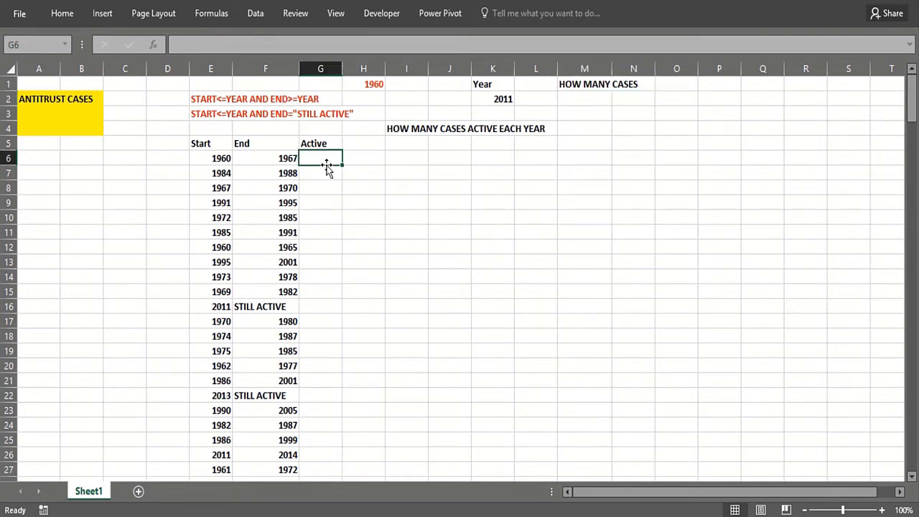
pyautogui.click(497, 97)
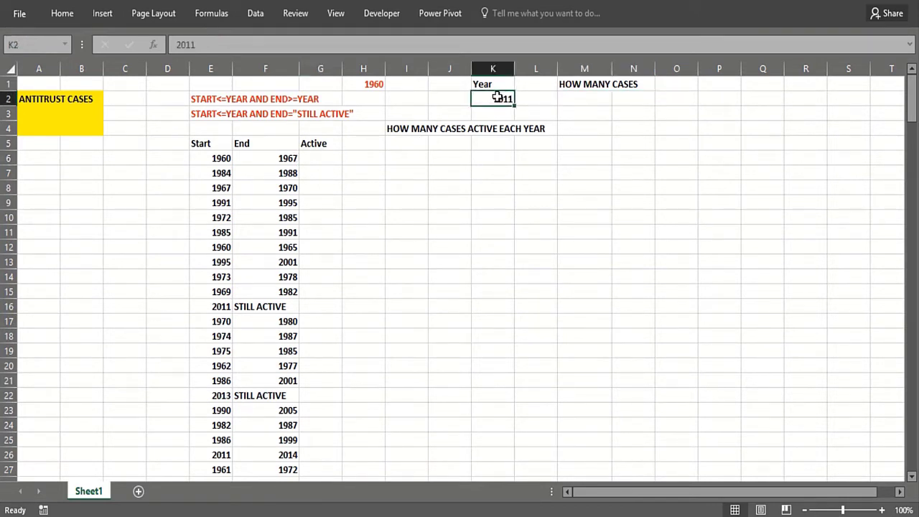
pyautogui.click(329, 160)
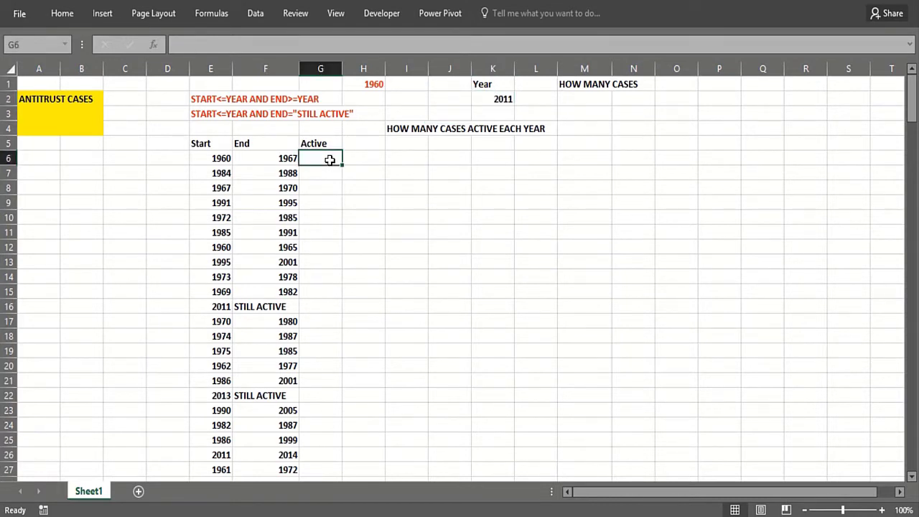
pyautogui.write('=')
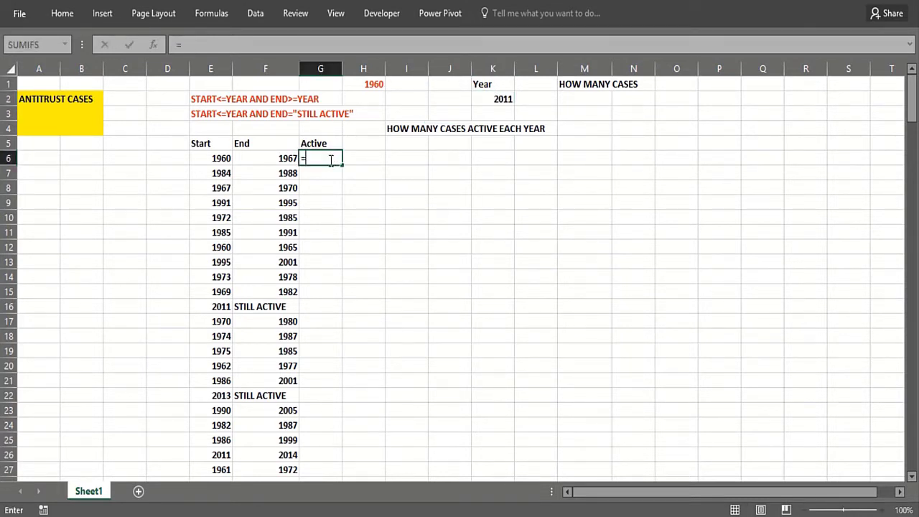
pyautogui.write('IF(')
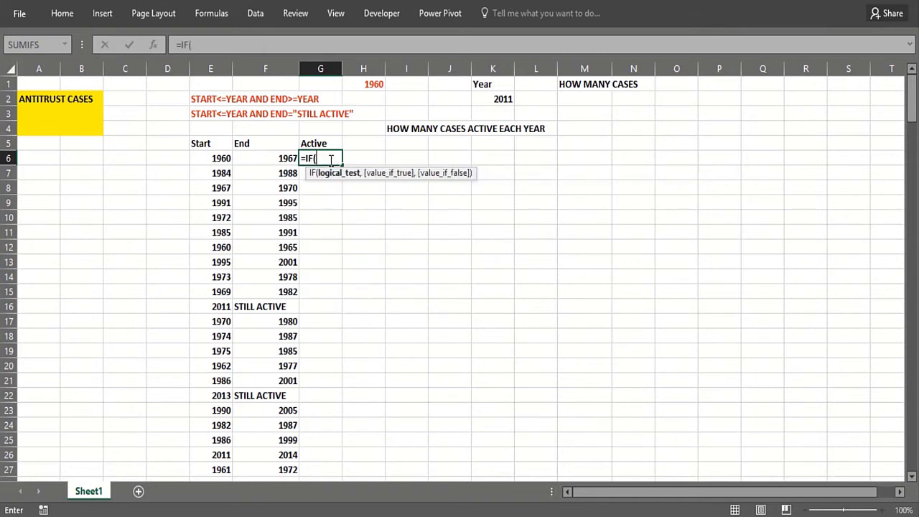
pyautogui.write('AND(')
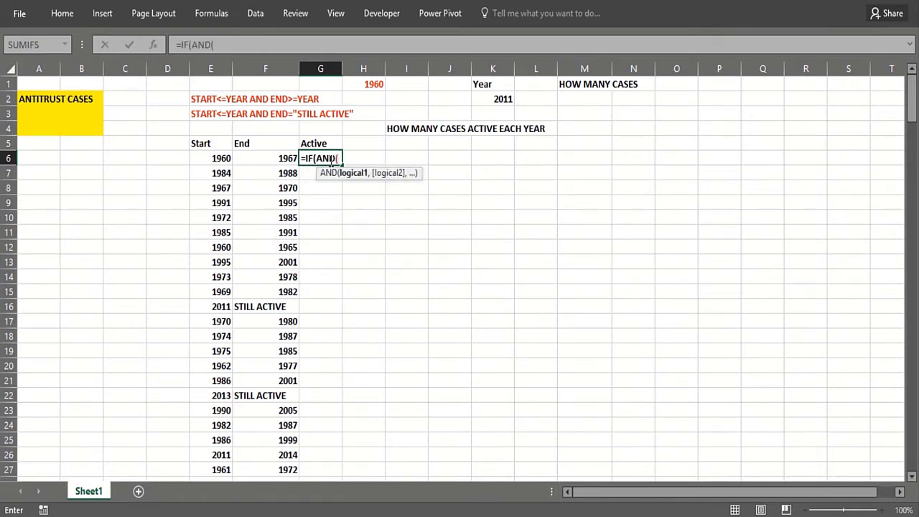
pyautogui.click(214, 163)
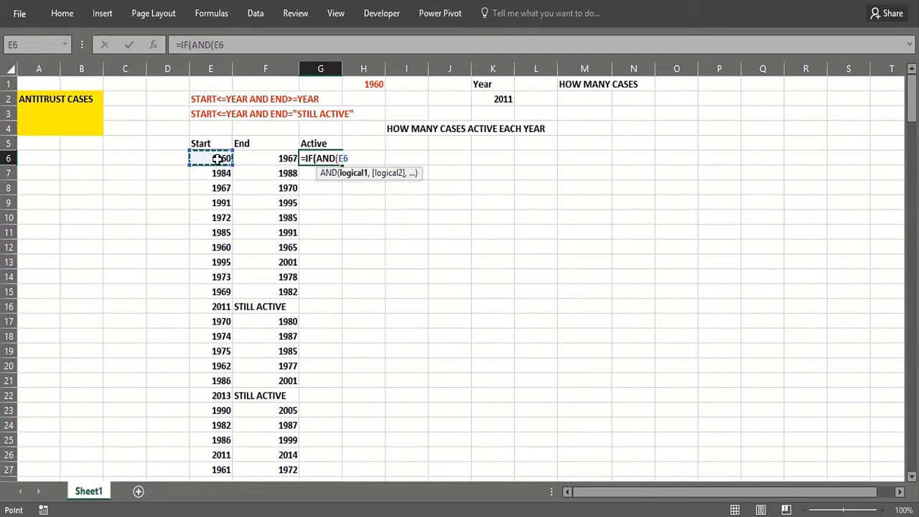
pyautogui.write('<=')
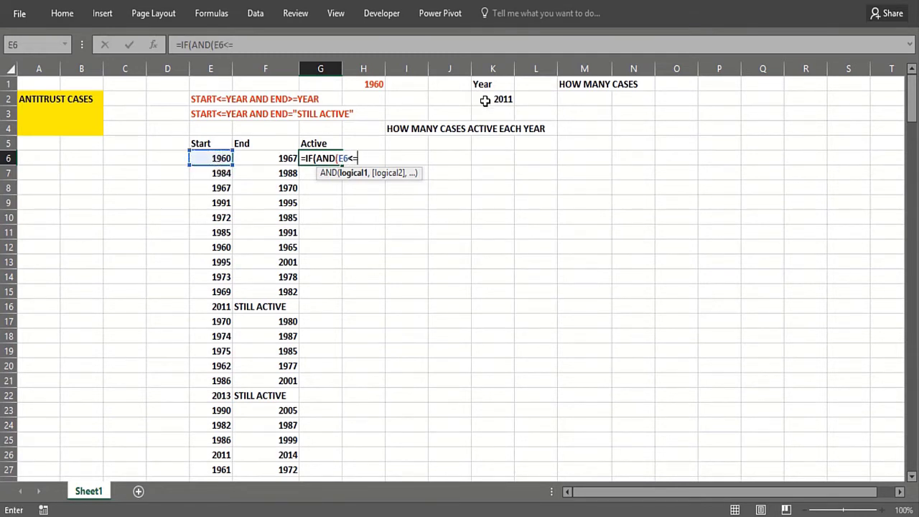
pyautogui.click(486, 100)
pyautogui.write(',')
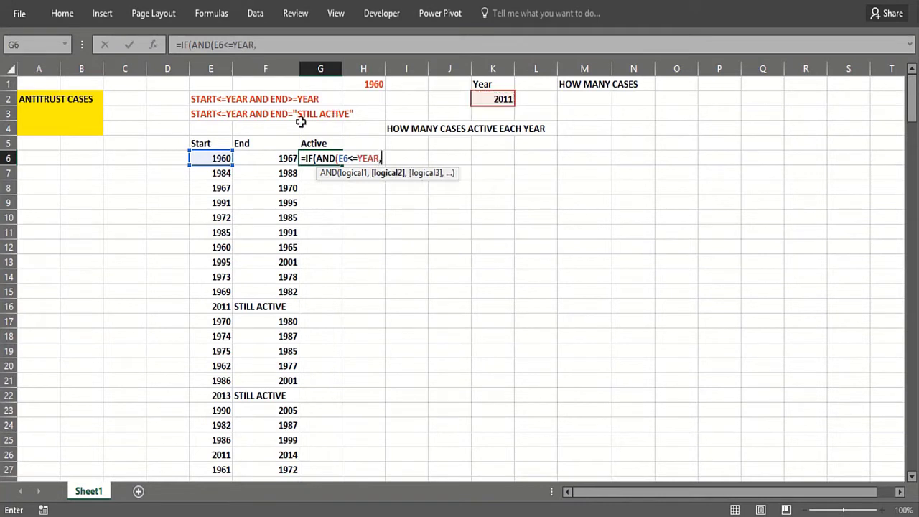
pyautogui.click(277, 161)
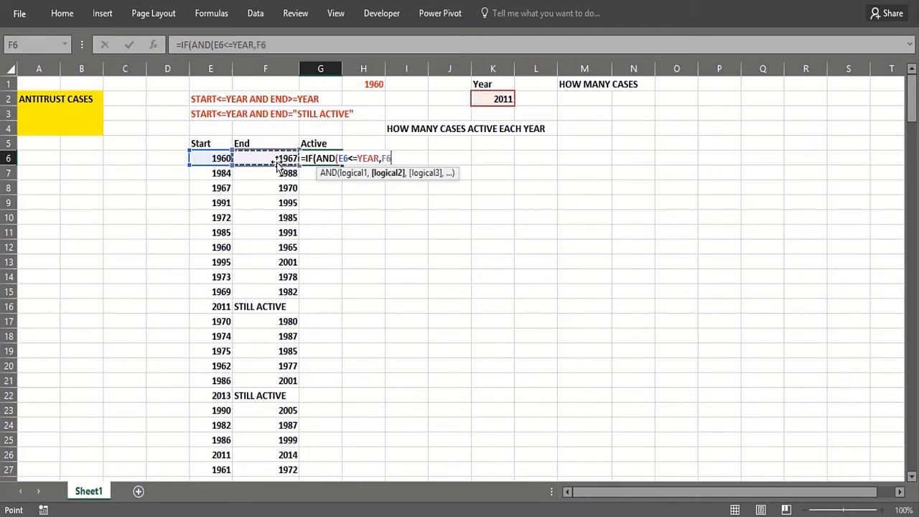
pyautogui.write('>=')
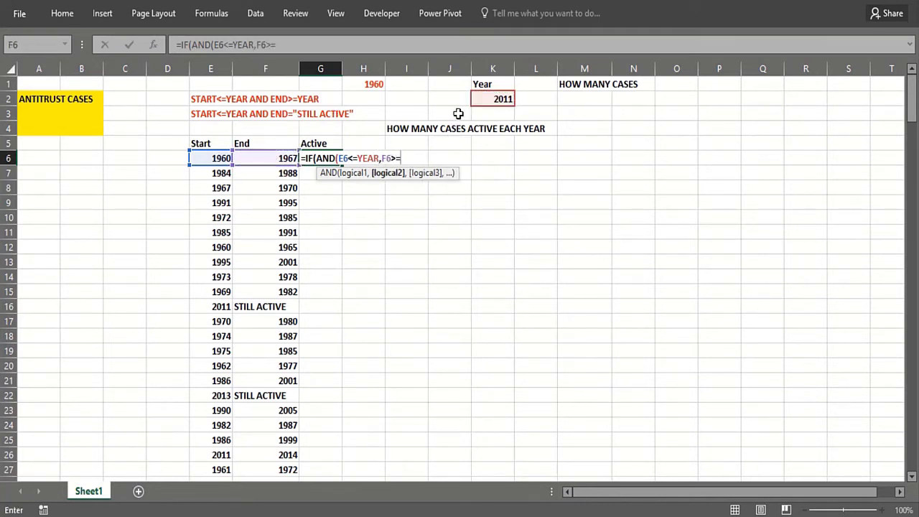
pyautogui.click(487, 100)
pyautogui.write('),')
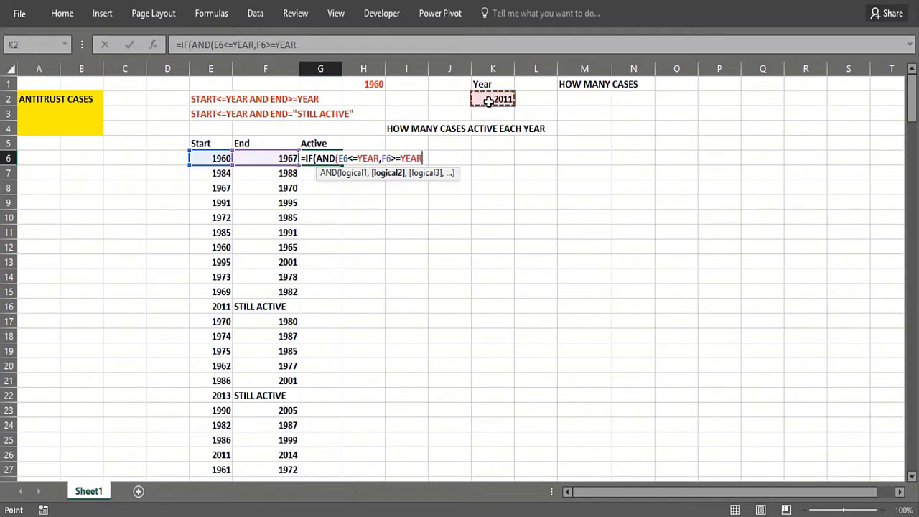
pyautogui.write('1,')
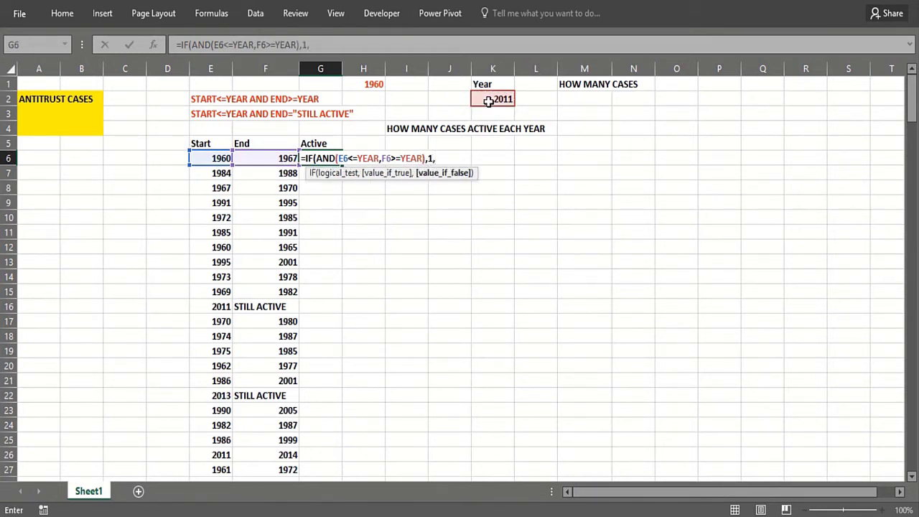
# Complete the G6 formula with the nested condition IF(AND(E6<=YEAR,F6="STILL ACTIVE"),1,0) as its false result.
pyautogui.write('IF(AN')
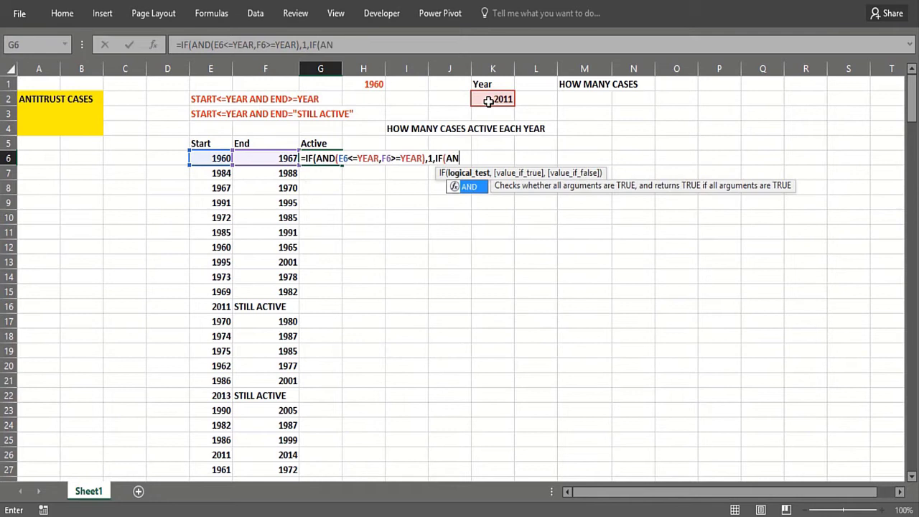
pyautogui.write('D(')
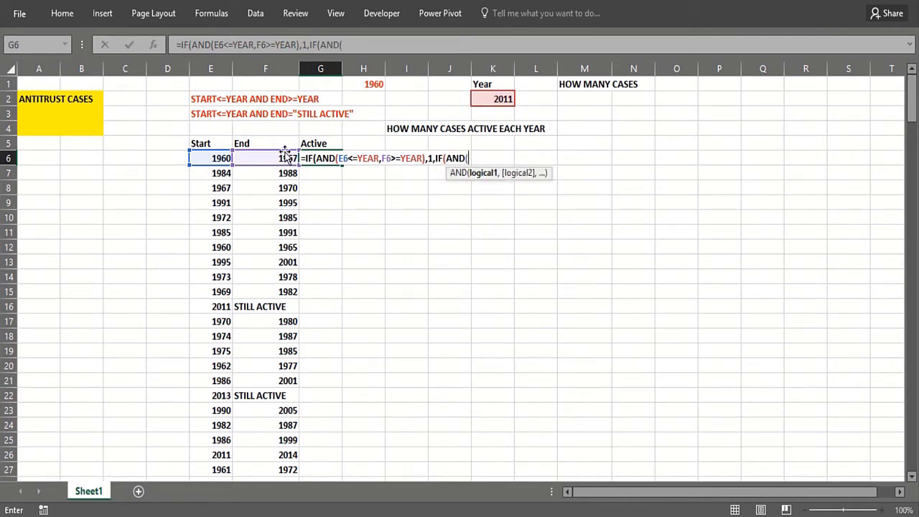
pyautogui.click(204, 159)
pyautogui.write('<=')
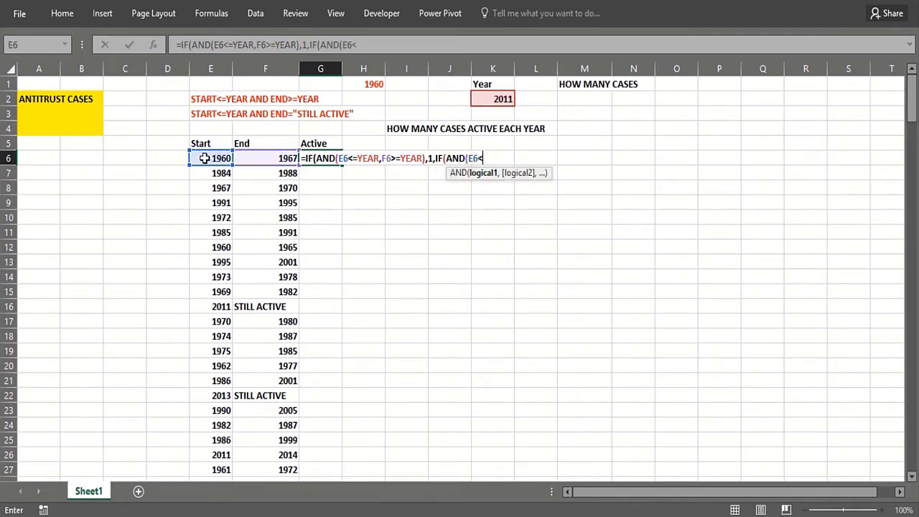
pyautogui.click(491, 99)
pyautogui.write(',')
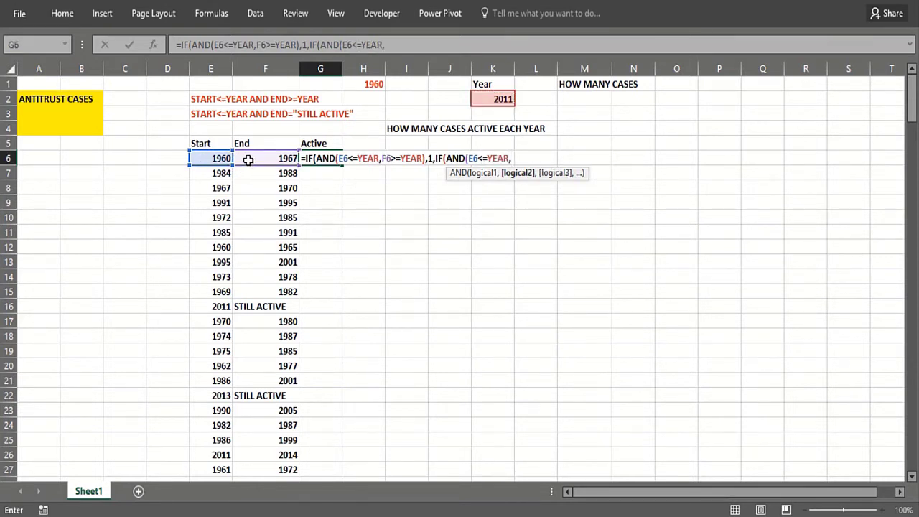
pyautogui.click(247, 159)
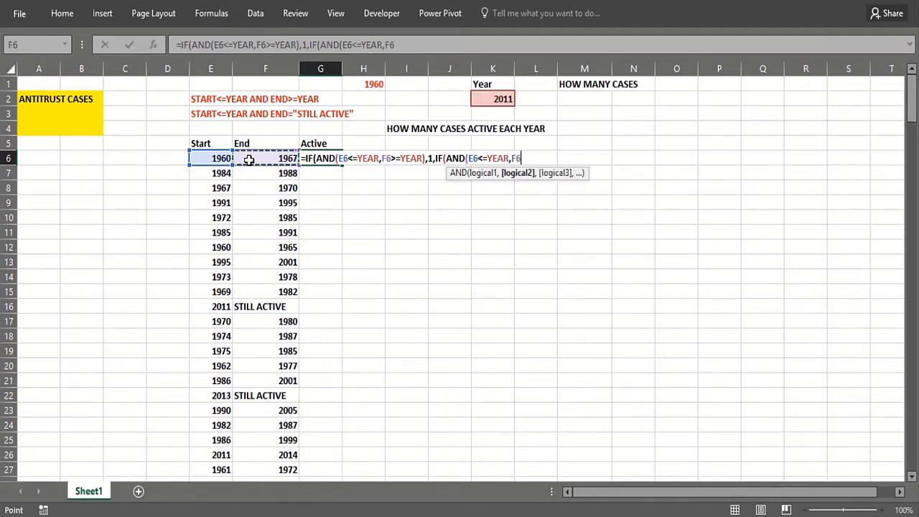
pyautogui.write('="S')
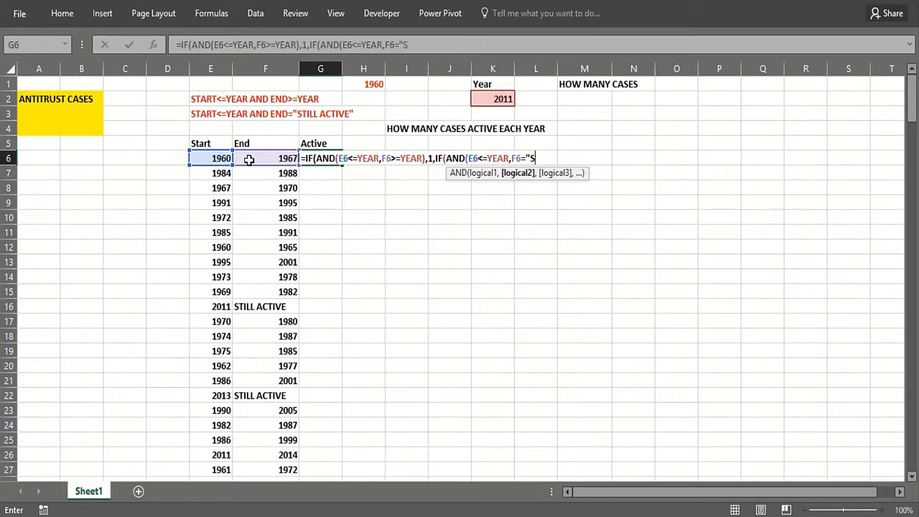
pyautogui.write('TILL ACTIVE')
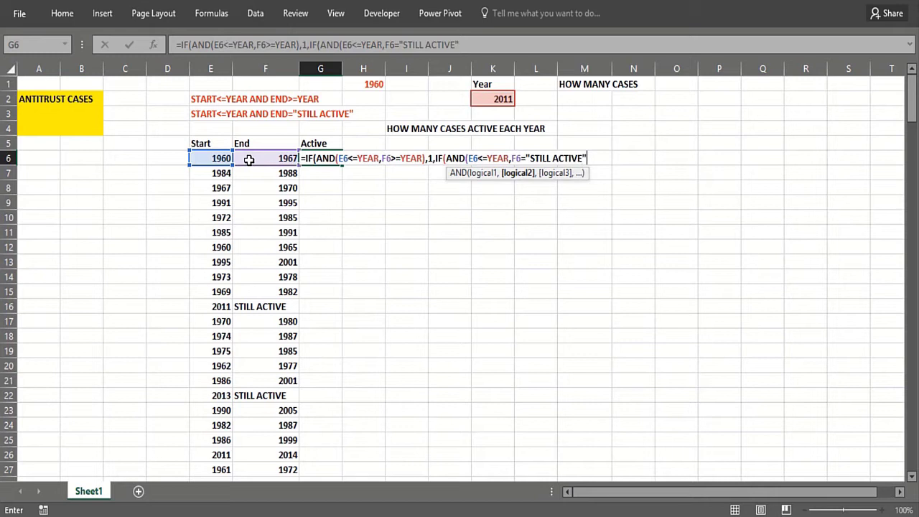
pyautogui.write('"),1')
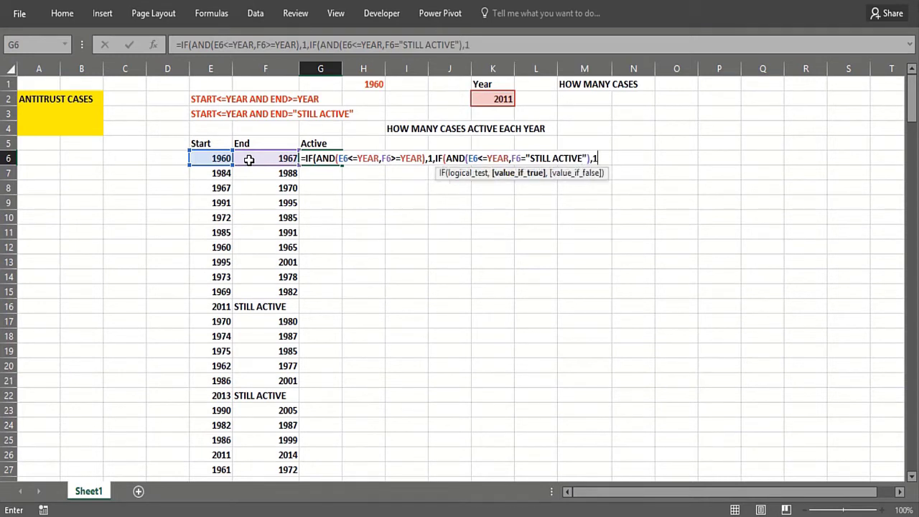
pyautogui.write(',0)')
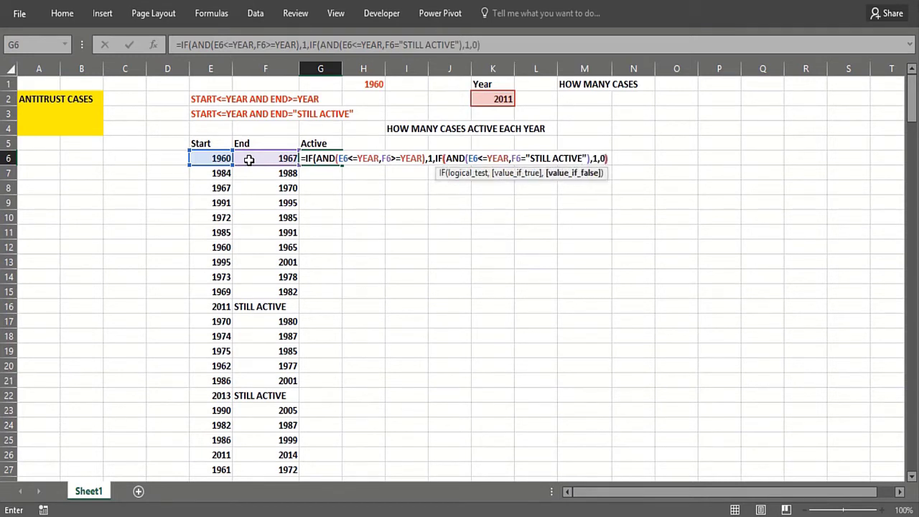
pyautogui.write(')')
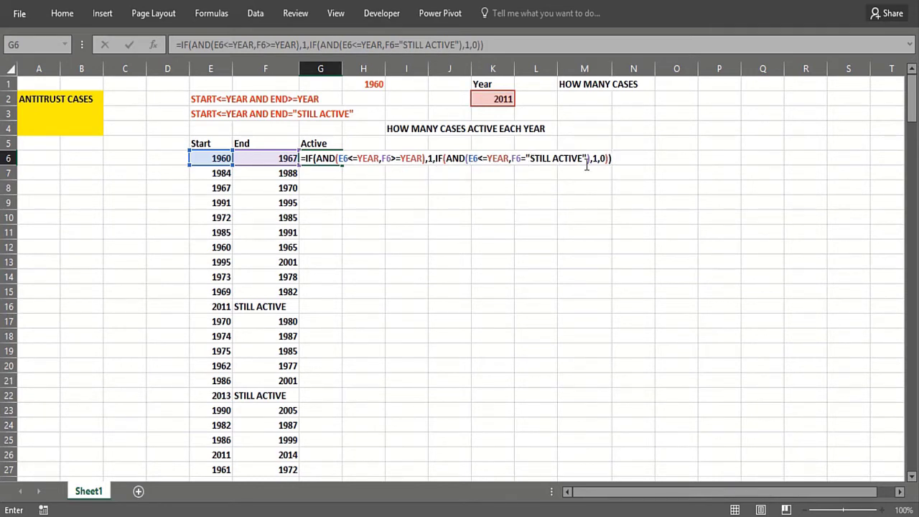
pyautogui.press('Return')
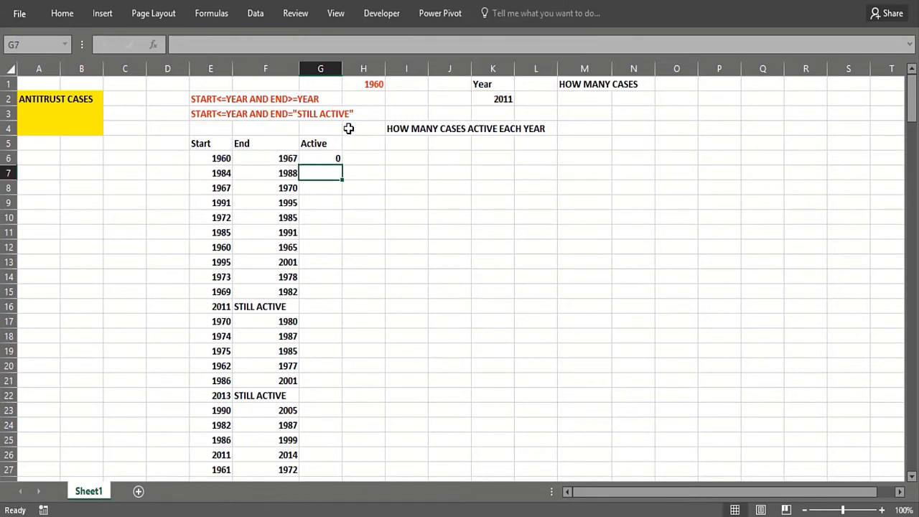
# Show the formula of G6 as text in H6 with =FORMULATEXT(G6).
pyautogui.click(355, 155)
pyautogui.write('=FOR')
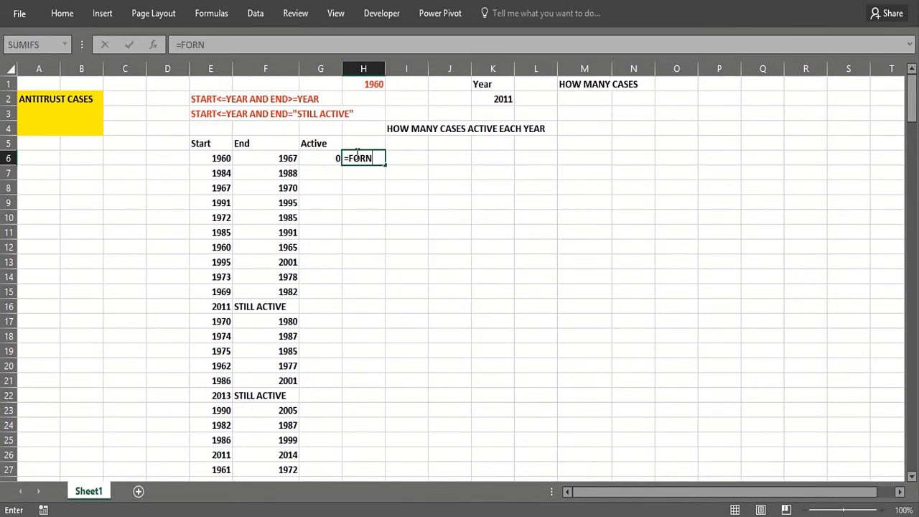
pyautogui.write('M')
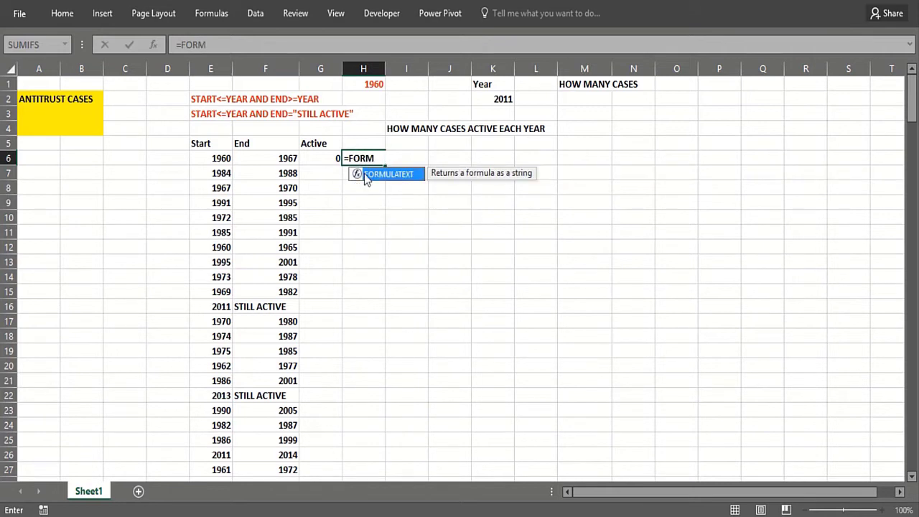
pyautogui.doubleClick(380, 175)
pyautogui.click(334, 157)
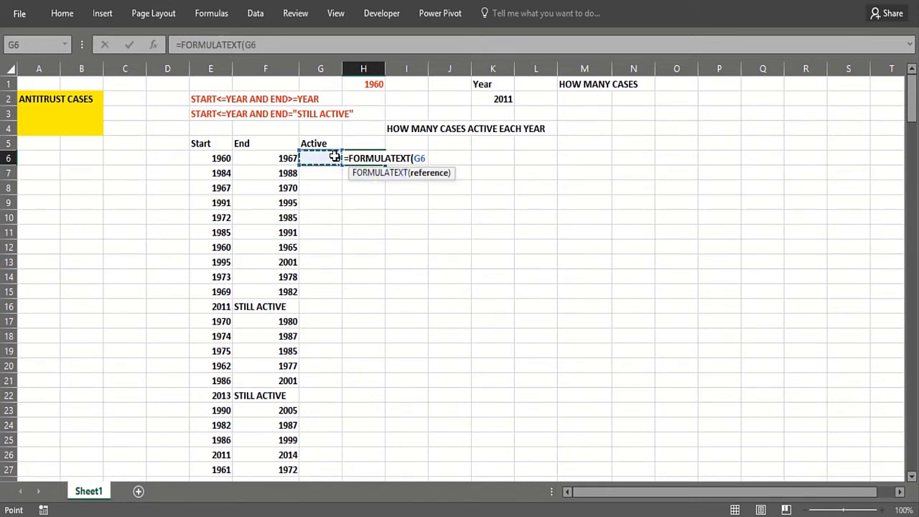
pyautogui.write(')')
pyautogui.press('Return')
# Copy the G6 formula down the Active column to the last case, filling G6:G220.
pyautogui.click(333, 155)
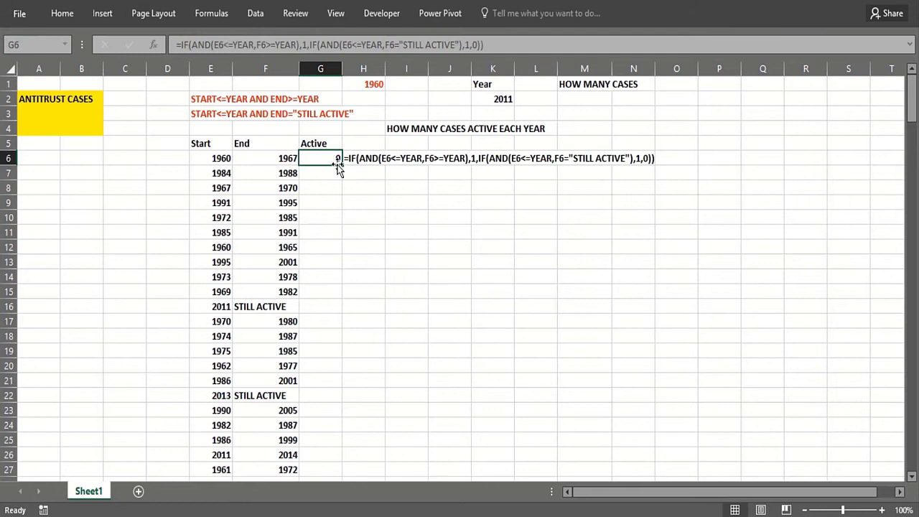
pyautogui.doubleClick(341, 165)
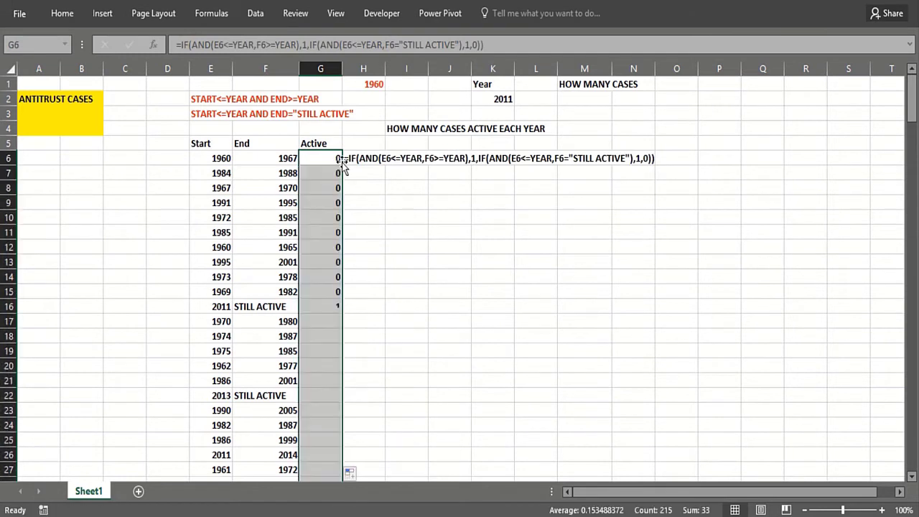
# Check the Active flags in rows 16, 22 and 26 against their start and end entries for the chosen year.
pyautogui.click(321, 310)
pyautogui.click(325, 395)
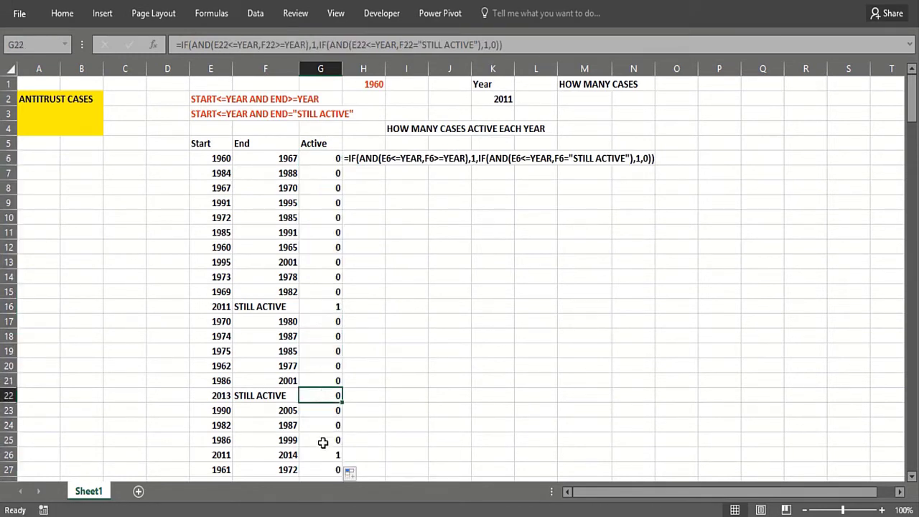
pyautogui.press('Down')
pyautogui.press('Down')
pyautogui.press('Down')
pyautogui.press('Down')
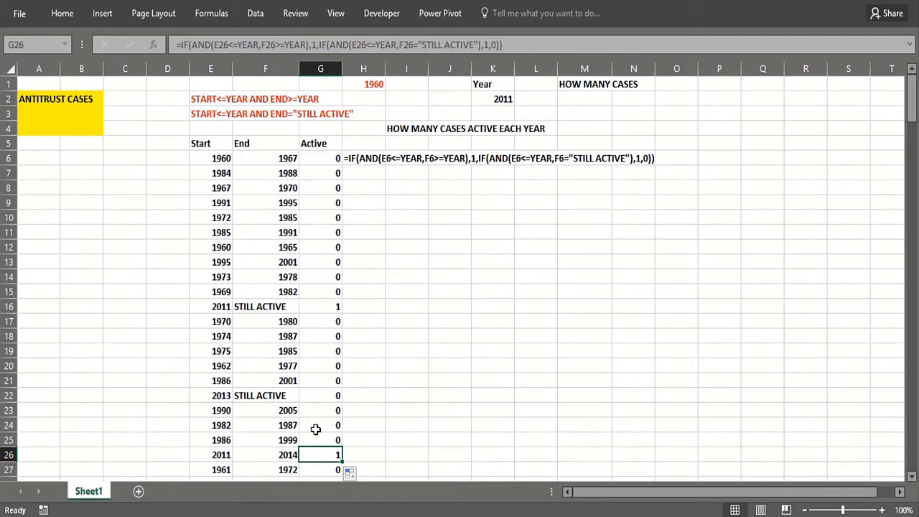
pyautogui.click(321, 310)
pyautogui.click(223, 455)
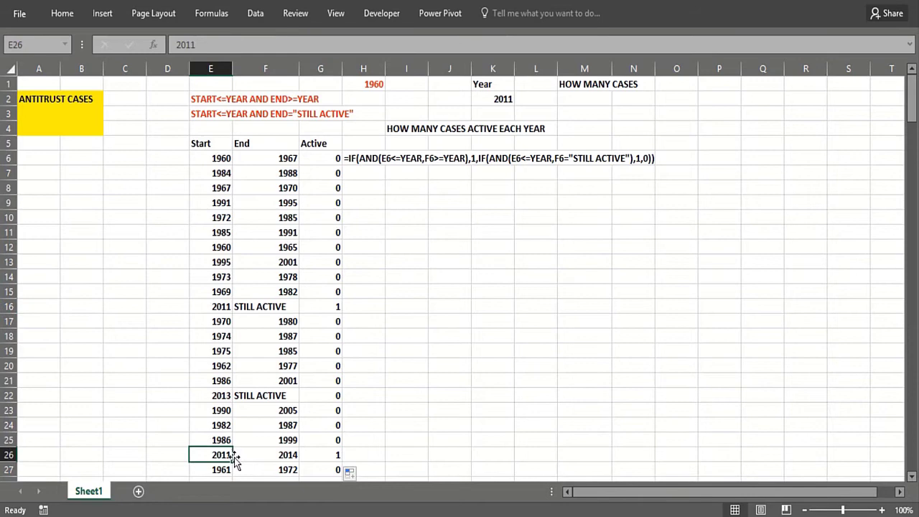
# Examine the Active flags from row 27 to row 40, comparing the flag in row 33 with its start year.
pyautogui.click(316, 468)
pyautogui.press('Down')
pyautogui.press('Down')
pyautogui.press('Down')
pyautogui.press('Down')
pyautogui.press('Down')
pyautogui.press('Down')
pyautogui.press('Down')
pyautogui.press('Down')
pyautogui.press('Down')
pyautogui.press('Down')
pyautogui.press('Down')
pyautogui.press('Down')
pyautogui.press('Down')
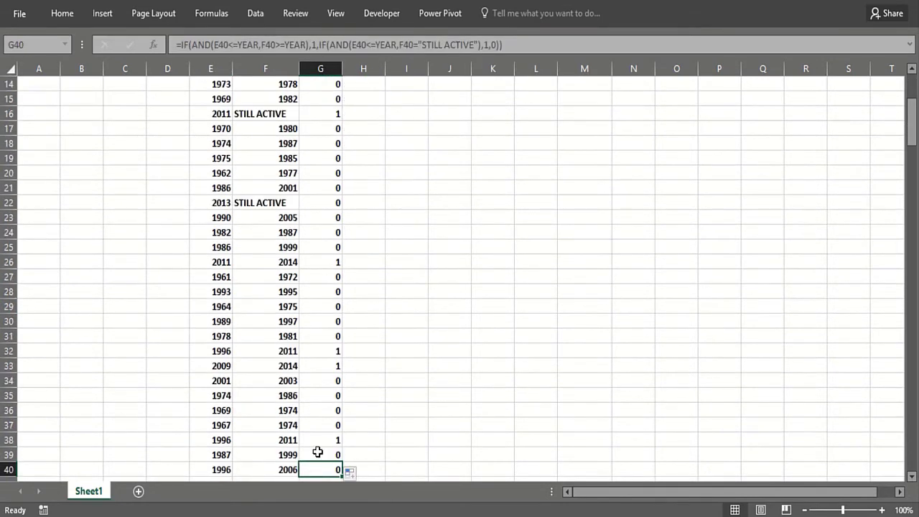
pyautogui.click(326, 368)
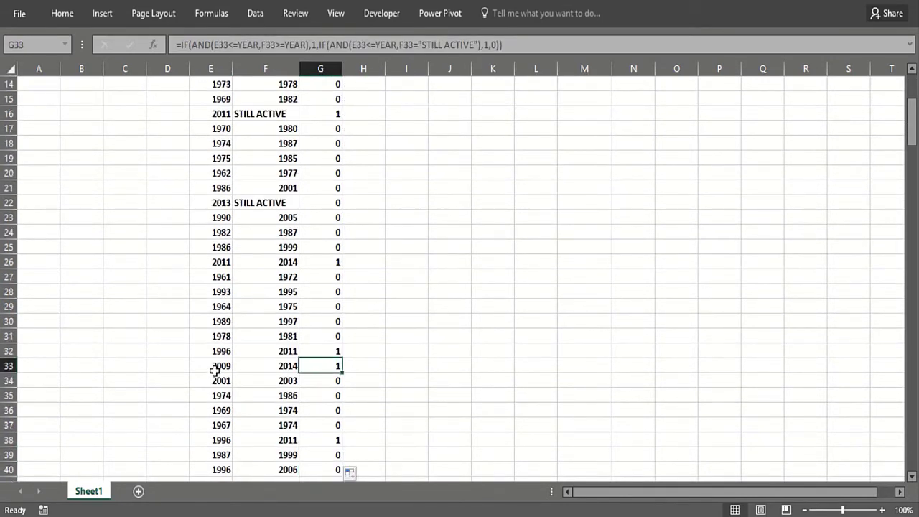
pyautogui.click(215, 369)
pyautogui.click(337, 368)
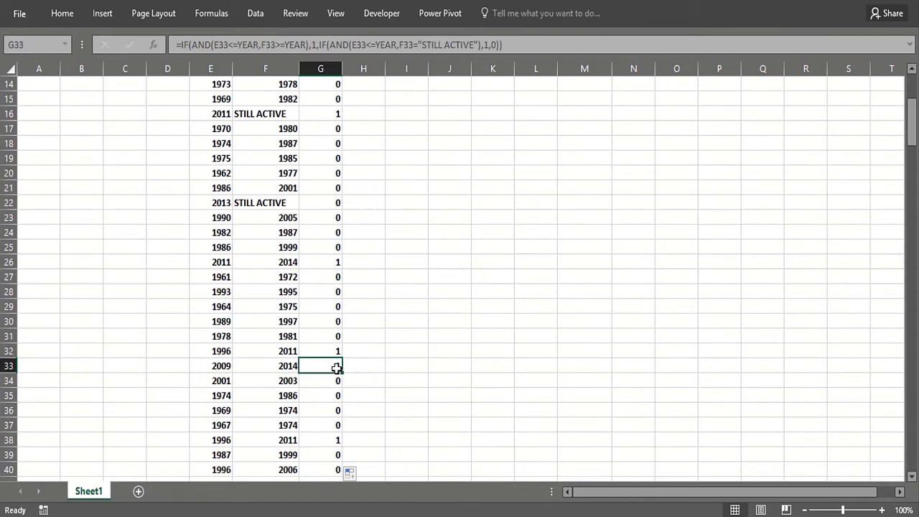
# Total the Active flags in M2, below the HOW MANY CASES heading, with =SUM(G6:G220).
pyautogui.click(330, 426)
pyautogui.press('Up')
pyautogui.press('Up')
pyautogui.press('Up')
pyautogui.press('Up')
pyautogui.press('Up')
pyautogui.press('Up')
pyautogui.press('Up')
pyautogui.press('Up')
pyautogui.press('Up')
pyautogui.press('Up')
pyautogui.press('Up')
pyautogui.press('Up')
pyautogui.press('Up')
pyautogui.press('Up')
pyautogui.press('Up')
pyautogui.press('Up')
pyautogui.press('Up')
pyautogui.press('Up')
pyautogui.press('Up')
pyautogui.press('Up')
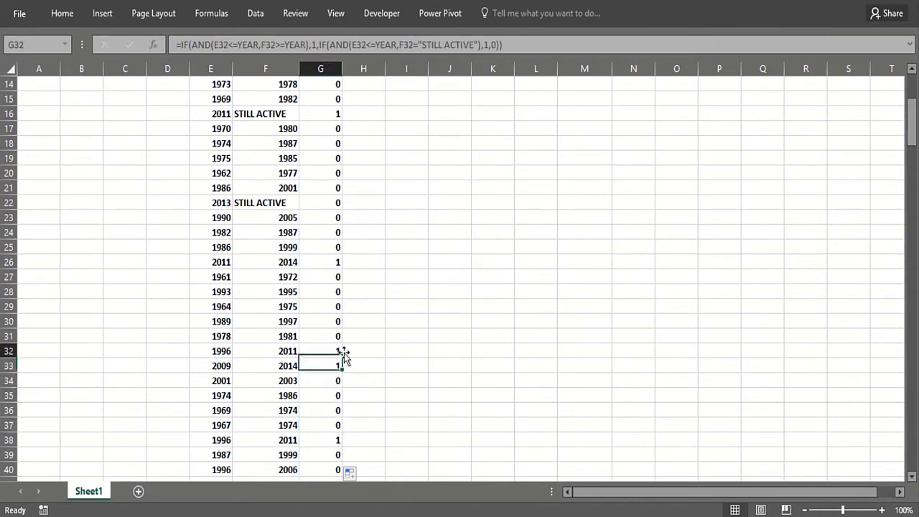
pyautogui.click(568, 98)
pyautogui.write('=')
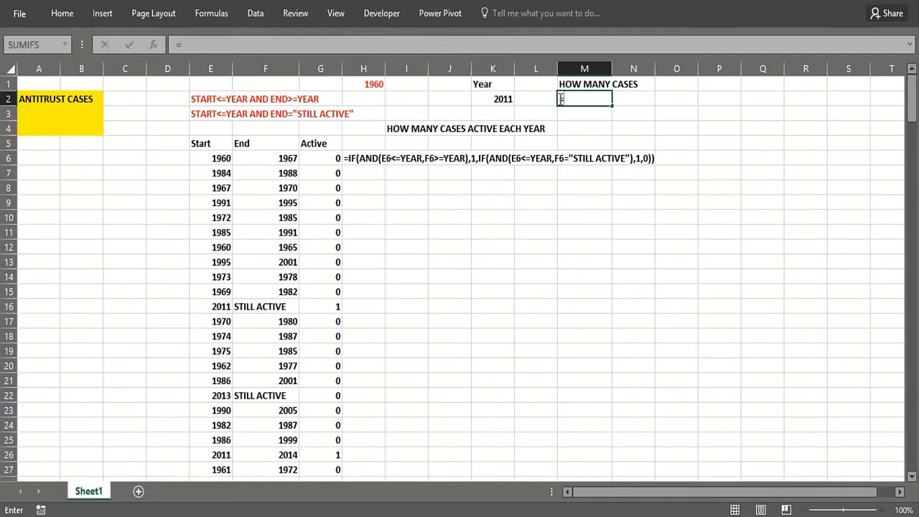
pyautogui.write('SUM(')
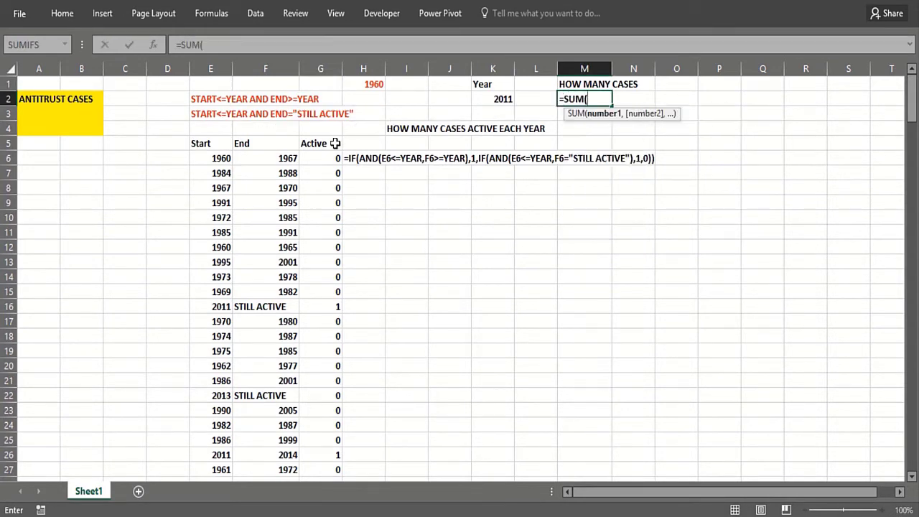
pyautogui.click(325, 156)
pyautogui.hotkey('ctrl', 'shift', 'Down')
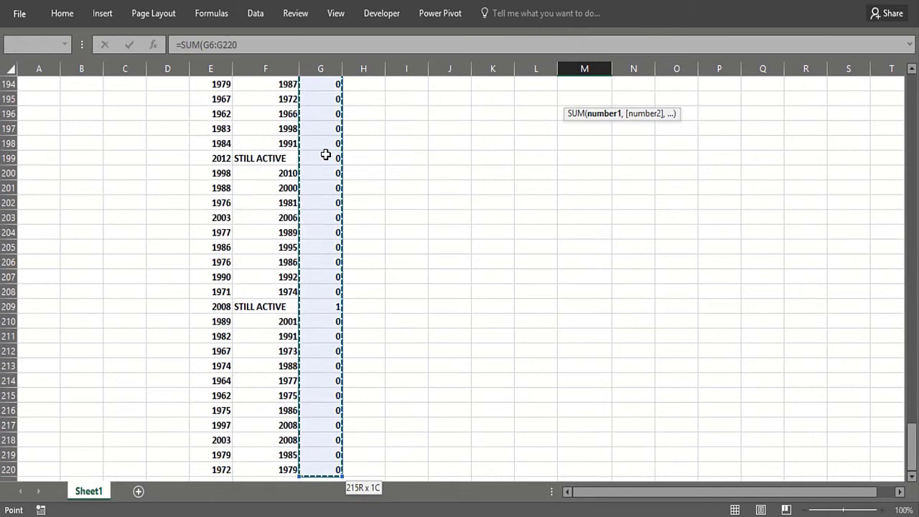
pyautogui.hotkey('shift', 'Return')
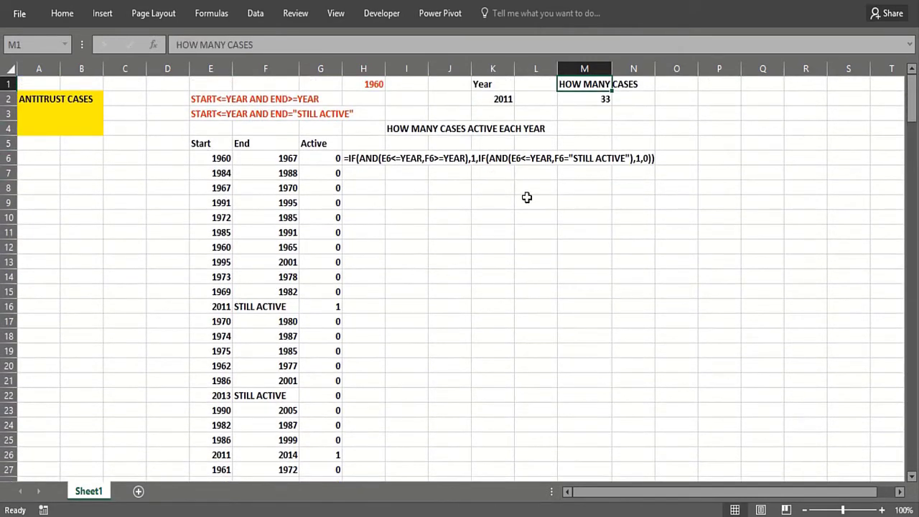
# List the years 1960 to 2016 down L9:L65, entering 1960 and 1961 and extending the series.
pyautogui.click(526, 203)
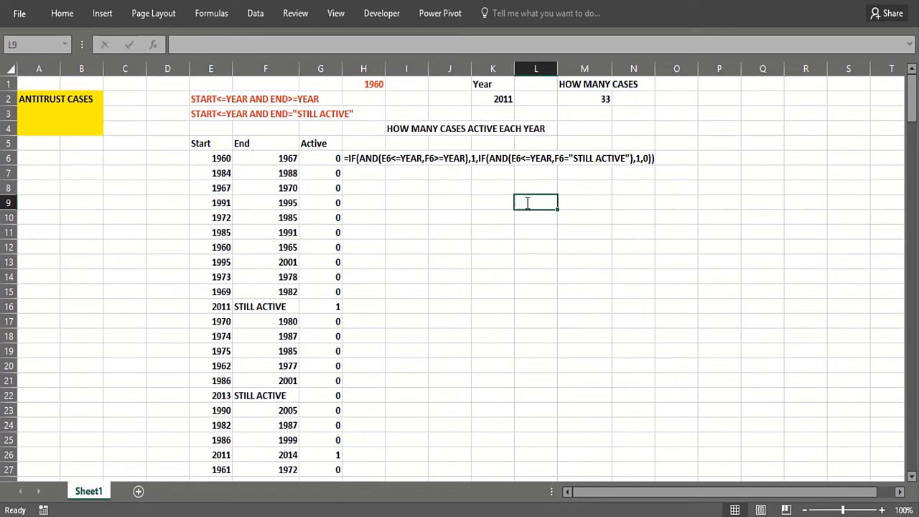
pyautogui.write('1960')
pyautogui.press('Return')
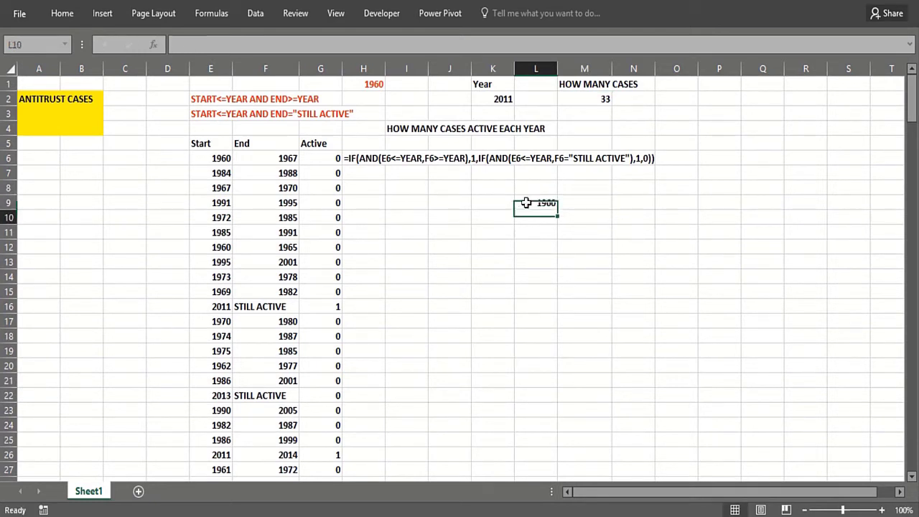
pyautogui.write('1961')
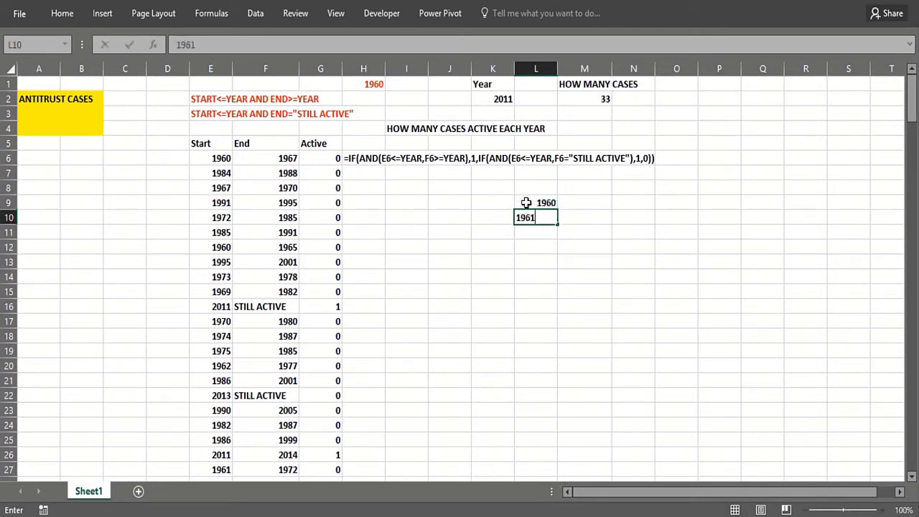
pyautogui.press('Return')
pyautogui.moveTo(526, 204)
pyautogui.mouseDown()
pyautogui.moveTo(553, 252)
pyautogui.moveTo(545, 493)
pyautogui.moveTo(545, 403)
pyautogui.mouseUp()
pyautogui.click(531, 395)
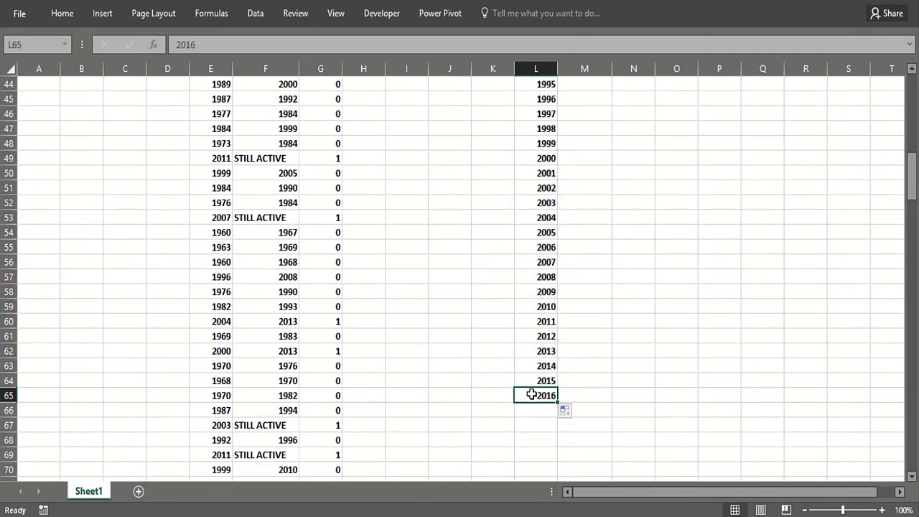
pyautogui.hotkey('ctrl', 'shift', 'Up')
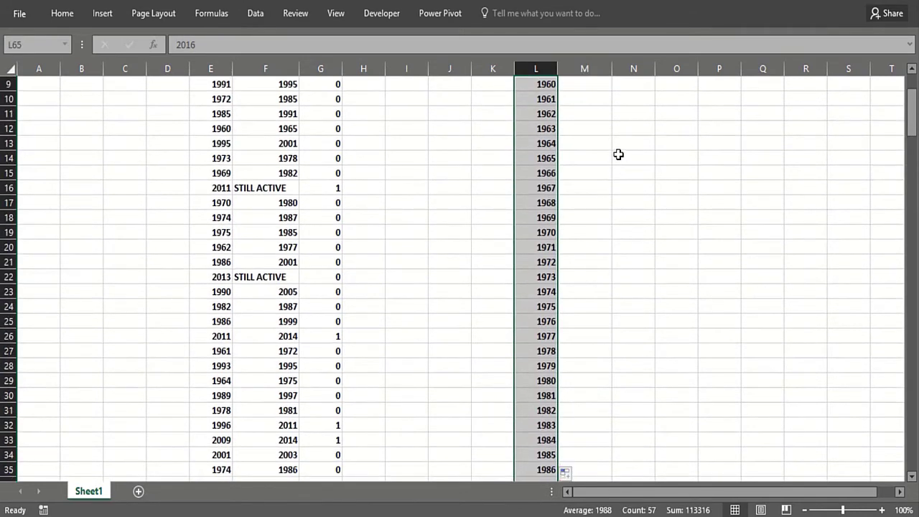
# Link M8, one row above and beside the year list, to the case total with =M2.
pyautogui.click(618, 155)
pyautogui.press('Up')
pyautogui.press('Up')
pyautogui.press('Up')
pyautogui.press('Up')
pyautogui.press('Up')
pyautogui.press('Up')
pyautogui.press('Up')
pyautogui.press('Up')
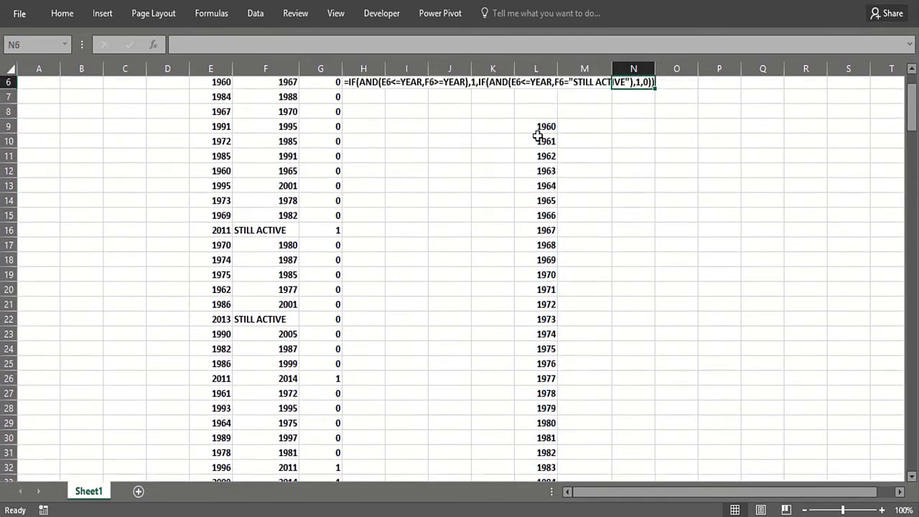
pyautogui.scroll(2, 538, 136)
pyautogui.click(538, 188)
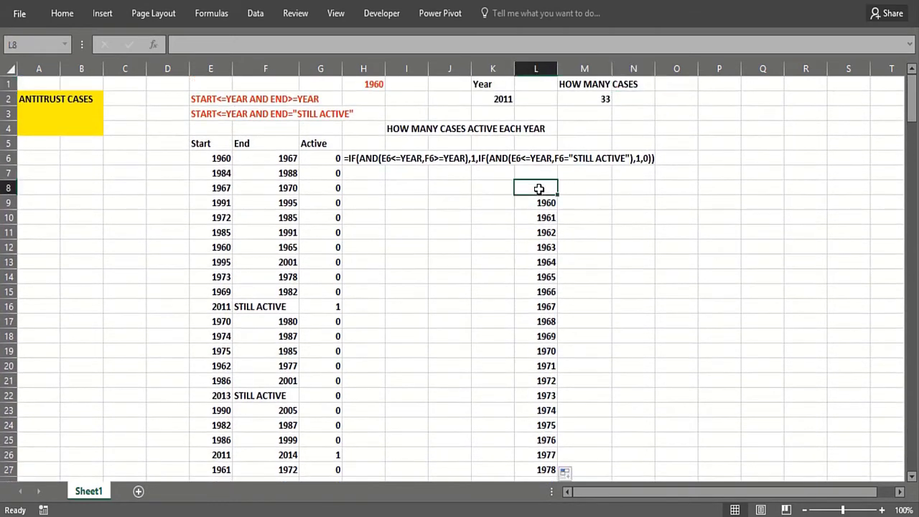
pyautogui.click(575, 191)
pyautogui.write('=')
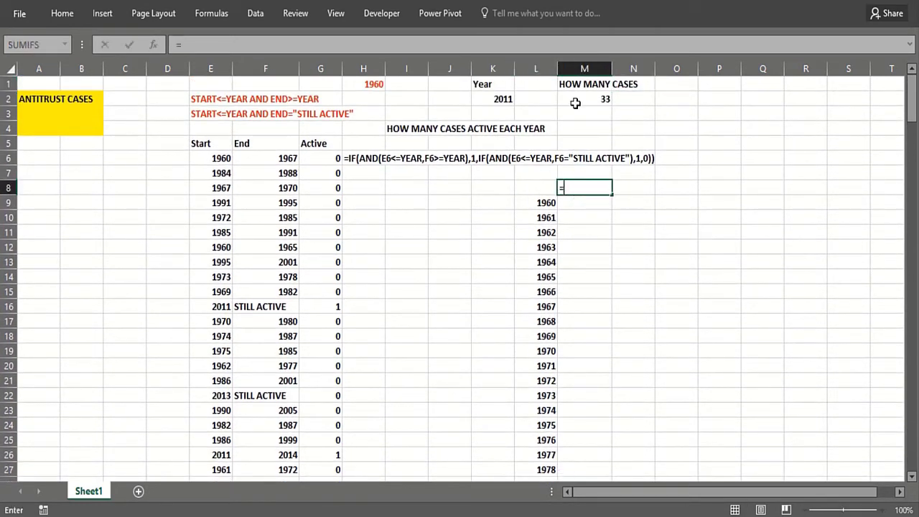
pyautogui.click(578, 100)
pyautogui.press('Return')
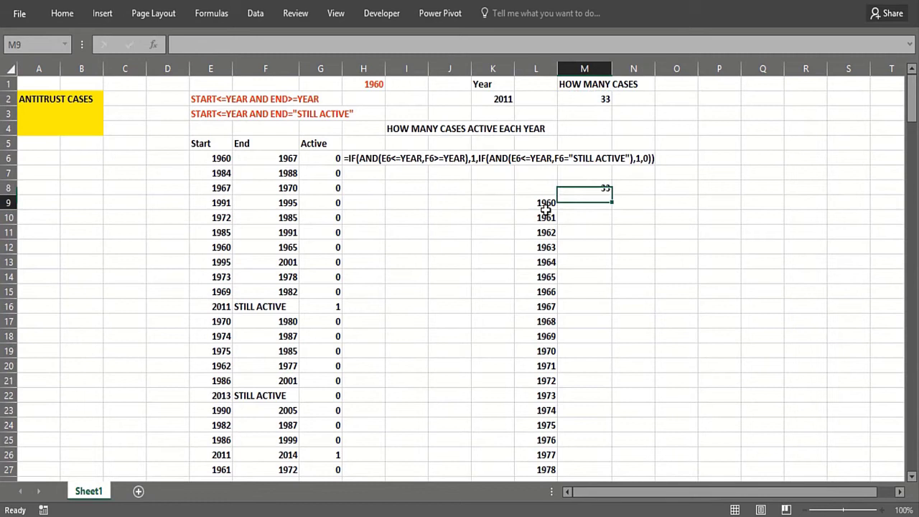
# Create a one-variable What-If data table over L8:M65 with the Year cell K2 as the column input cell.
pyautogui.click(541, 218)
pyautogui.click(487, 100)
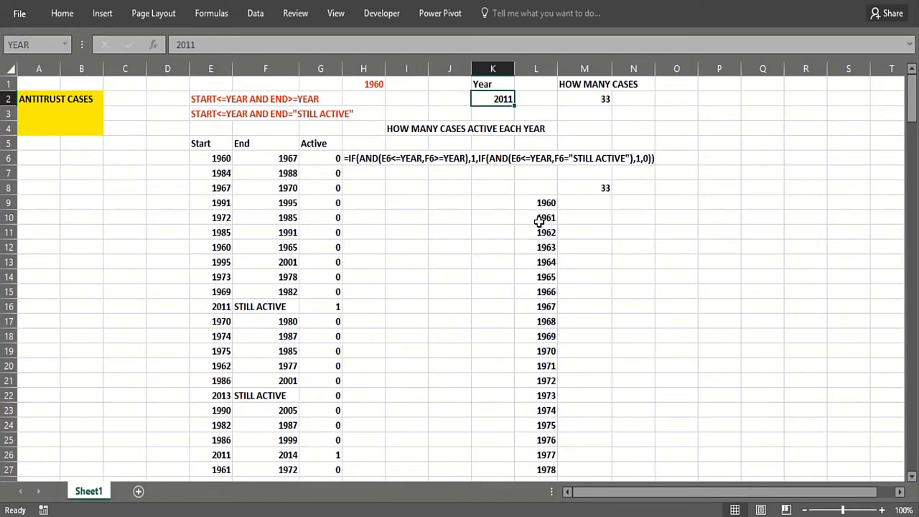
pyautogui.moveTo(544, 190); pyautogui.dragTo(570, 188)
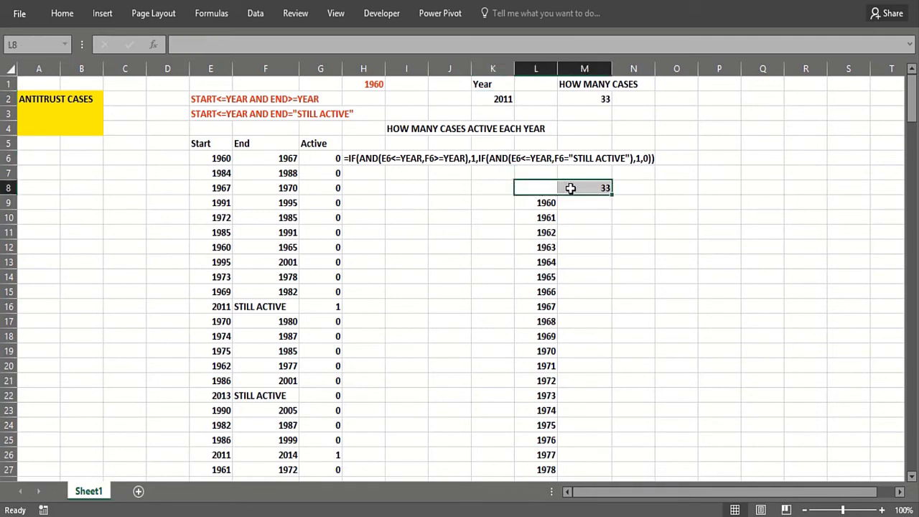
pyautogui.hotkey('shift', 'Down')
pyautogui.hotkey('ctrl', 'shift', 'Down')
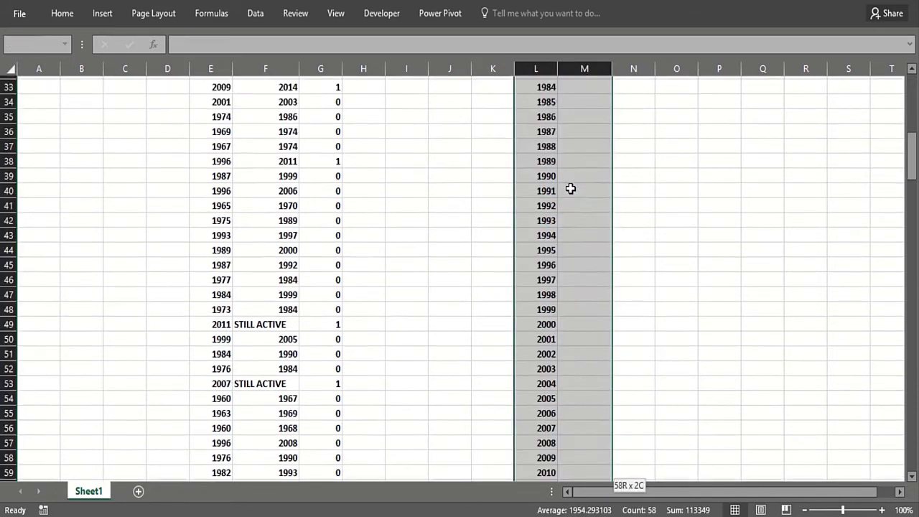
pyautogui.click(257, 13)
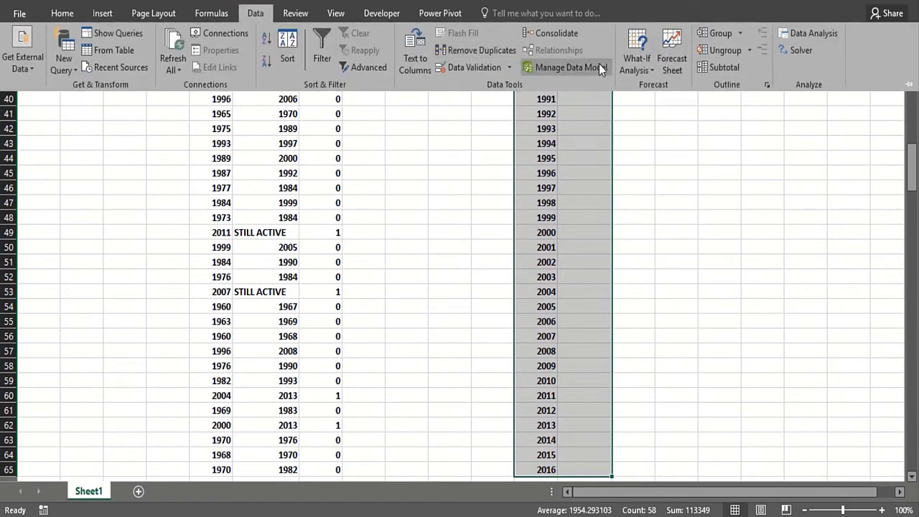
pyautogui.click(636, 64)
pyautogui.click(660, 122)
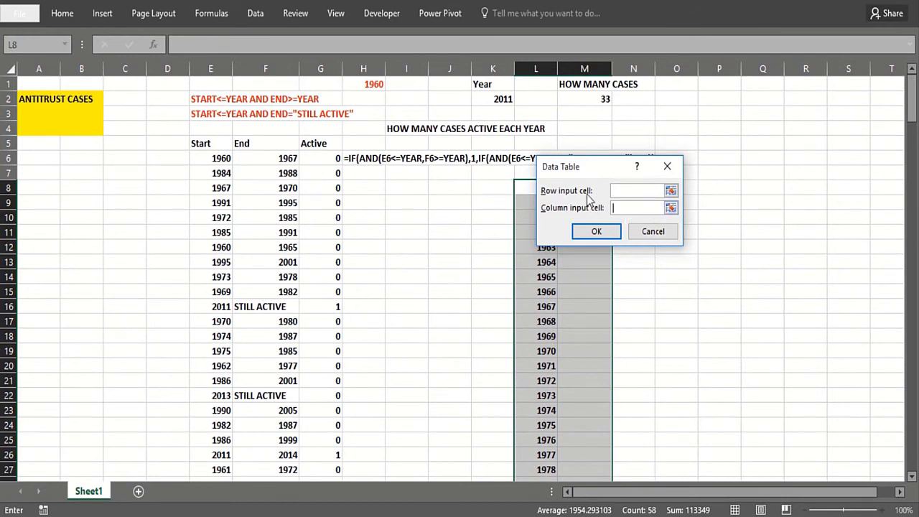
pyautogui.click(488, 102)
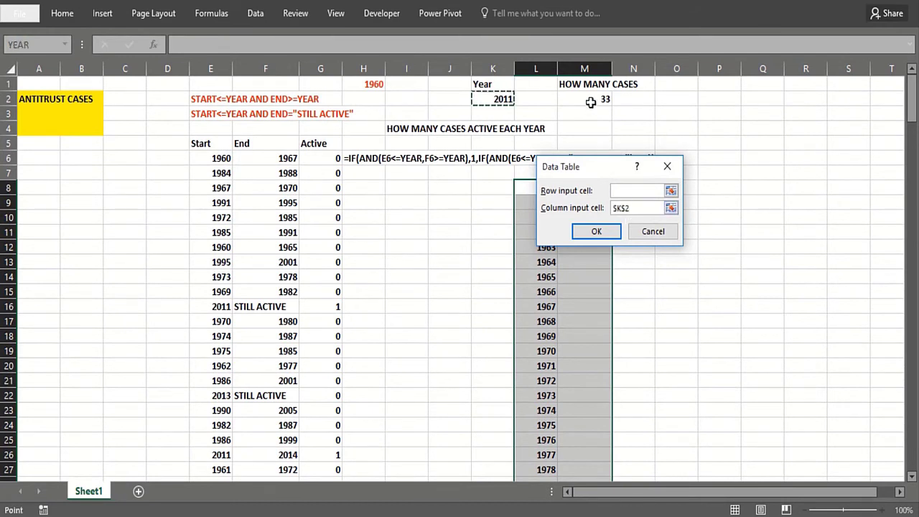
pyautogui.click(586, 232)
pyautogui.click(499, 280)
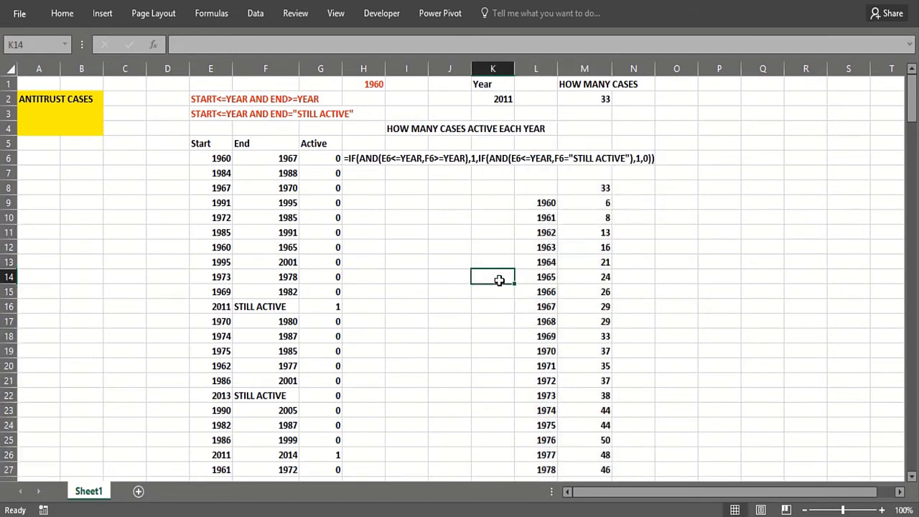
# Examine the active-case counts in the data table for each year from 1960 to 2016.
pyautogui.click(653, 355)
pyautogui.press('Down')
pyautogui.press('Down')
pyautogui.press('Down')
pyautogui.press('Down')
pyautogui.press('Down')
pyautogui.press('Down')
pyautogui.press('Down')
pyautogui.press('Down')
pyautogui.press('Down')
pyautogui.press('Down')
pyautogui.press('Down')
pyautogui.press('Down')
pyautogui.press('Down')
pyautogui.press('Down')
pyautogui.press('Down')
pyautogui.press('Down')
pyautogui.press('Down')
pyautogui.press('Down')
pyautogui.press('Down')
pyautogui.press('Down')
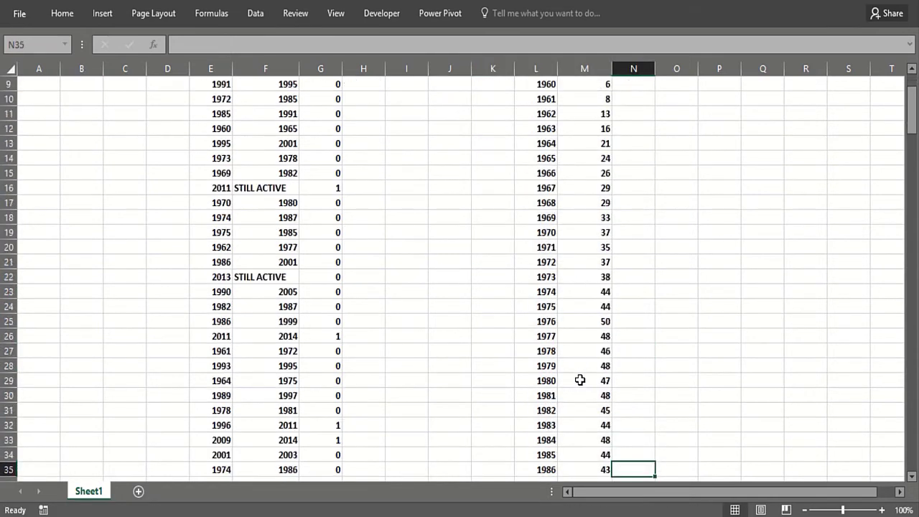
pyautogui.press('Down')
pyautogui.press('Down')
pyautogui.press('Down')
pyautogui.press('Down')
pyautogui.press('Down')
pyautogui.press('Down')
pyautogui.press('Down')
pyautogui.press('Down')
pyautogui.press('Down')
pyautogui.press('Down')
pyautogui.press('Down')
pyautogui.press('Down')
pyautogui.press('Down')
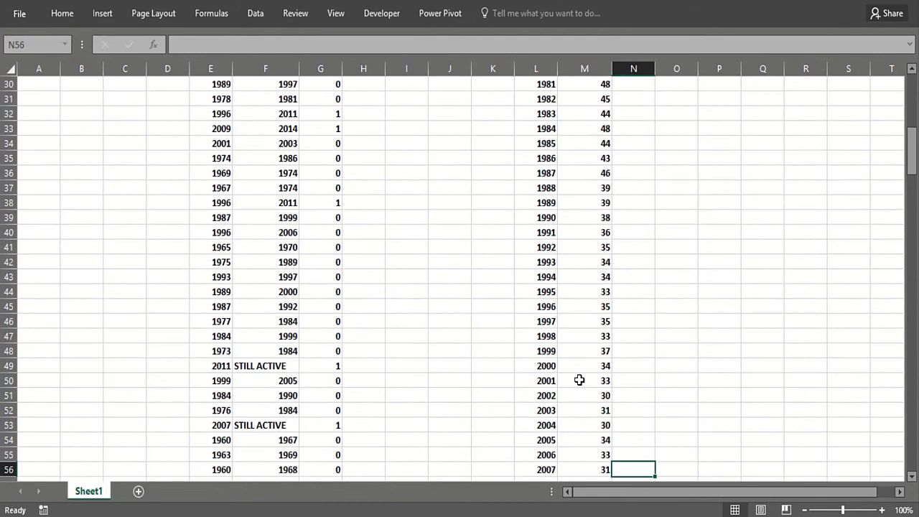
pyautogui.press('Down')
pyautogui.press('Down')
pyautogui.press('Down')
pyautogui.press('Down')
pyautogui.press('Down')
pyautogui.press('Down')
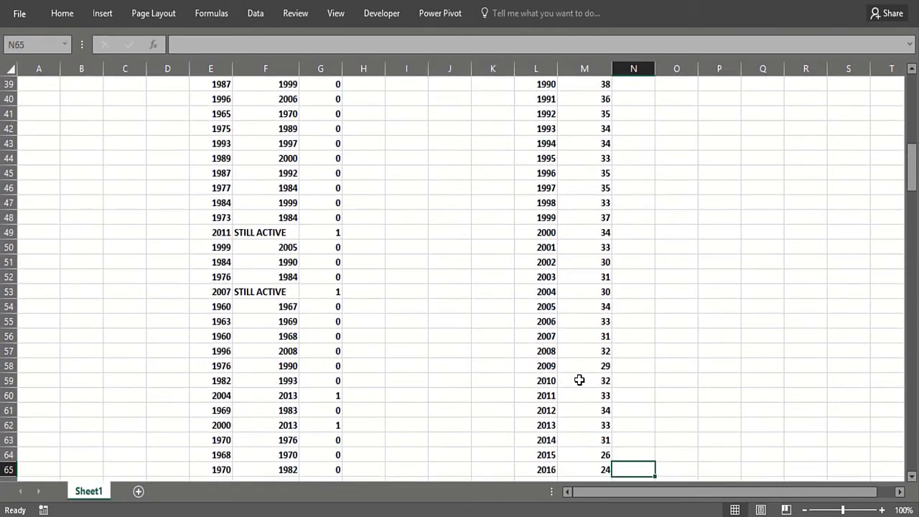
pyautogui.press('Up')
pyautogui.press('Up')
pyautogui.press('Up')
pyautogui.press('Up')
pyautogui.press('Up')
pyautogui.press('Up')
pyautogui.press('Up')
pyautogui.press('Up')
pyautogui.press('Up')
pyautogui.press('Up')
pyautogui.press('Up')
pyautogui.press('Up')
pyautogui.press('Up')
pyautogui.press('Up')
pyautogui.press('Up')
pyautogui.press('Up')
pyautogui.press('Up')
pyautogui.press('Up')
pyautogui.press('Up')
pyautogui.press('Up')
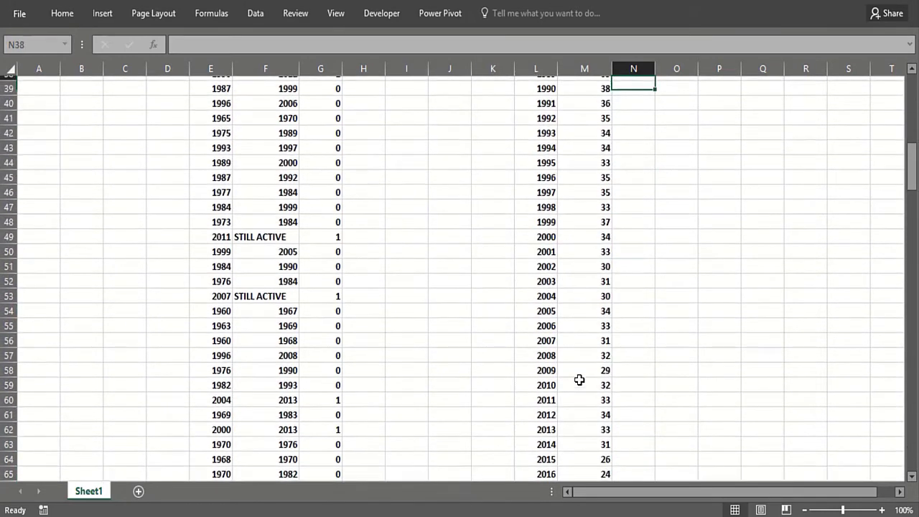
pyautogui.press('Up')
pyautogui.press('Up')
pyautogui.press('Up')
pyautogui.press('Up')
pyautogui.press('Up')
pyautogui.press('Up')
pyautogui.press('Up')
pyautogui.press('Up')
pyautogui.press('Up')
pyautogui.press('Up')
pyautogui.press('Up')
pyautogui.press('Up')
pyautogui.press('Up')
pyautogui.press('Up')
pyautogui.press('Up')
pyautogui.press('Up')
pyautogui.press('Up')
pyautogui.press('Up')
pyautogui.press('Up')
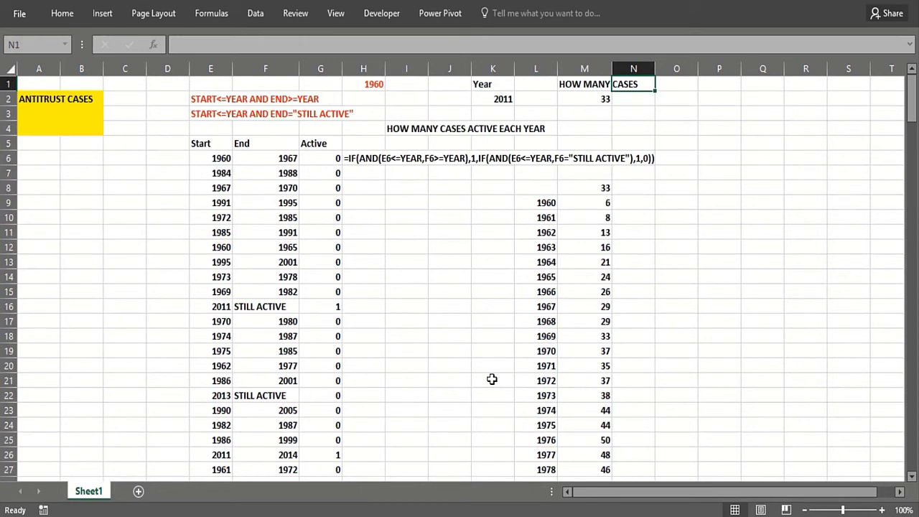
pyautogui.click(472, 343)
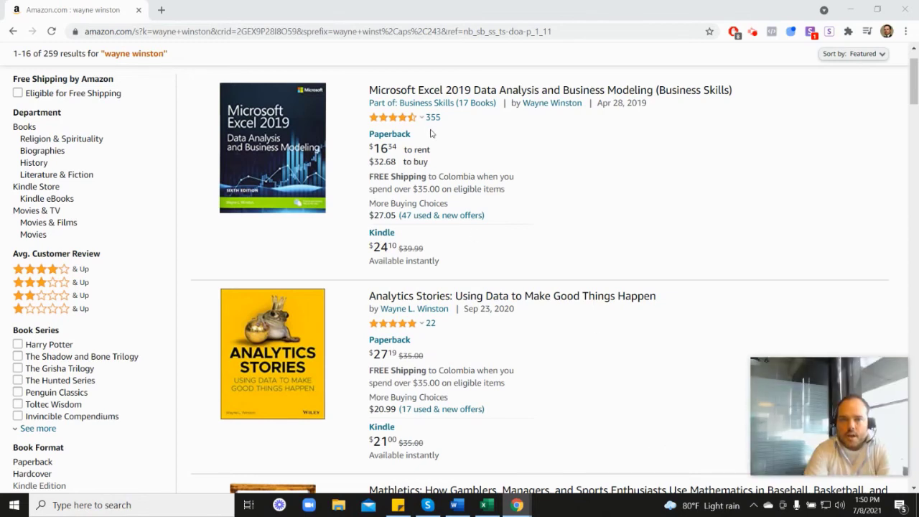
# Browse the Amazon book results and view the rating breakdown of Marketing Analytics: Data-Driven Techniques with Microsoft Excel.
pyautogui.moveTo(394, 123)
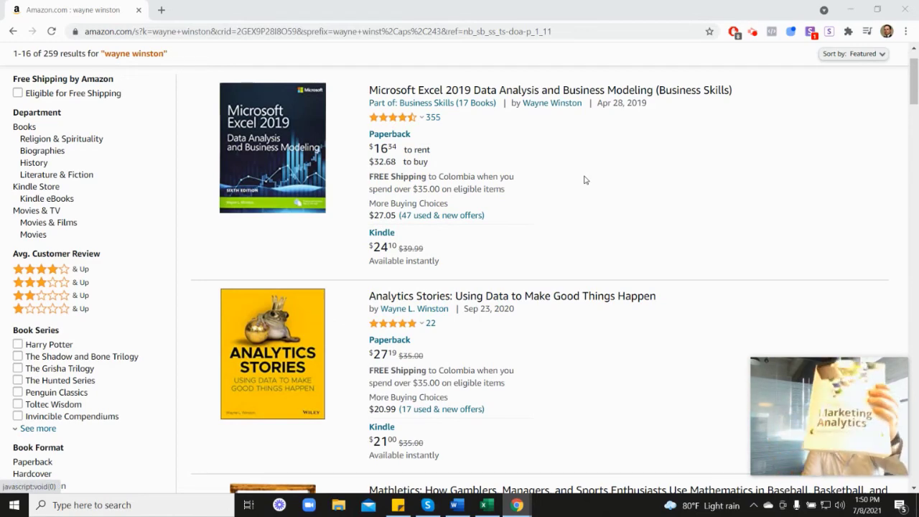
pyautogui.scroll(-6, 833, 287)
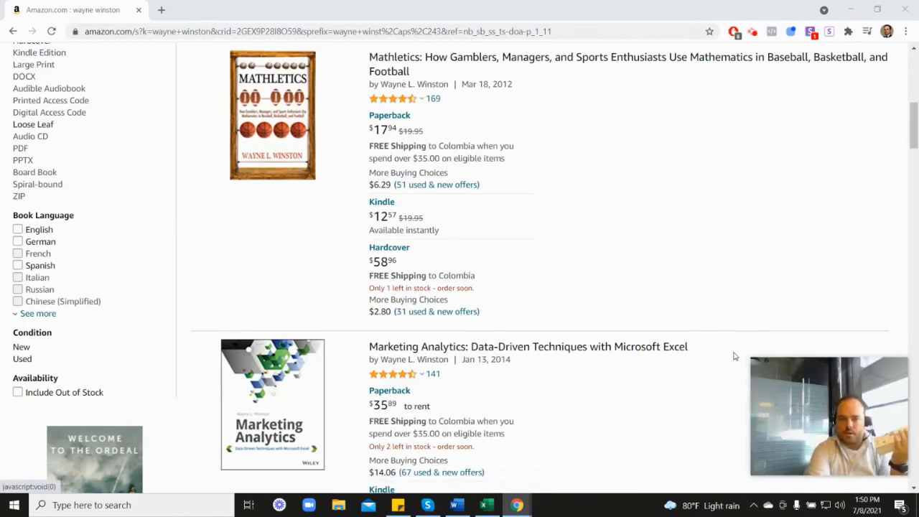
pyautogui.scroll(-2, 734, 356)
pyautogui.moveTo(413, 268)
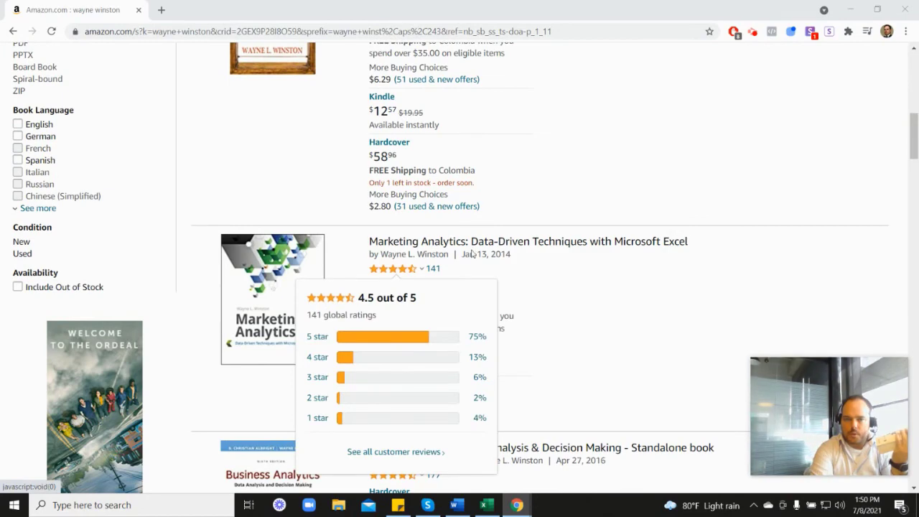
pyautogui.scroll(6, 535, 273)
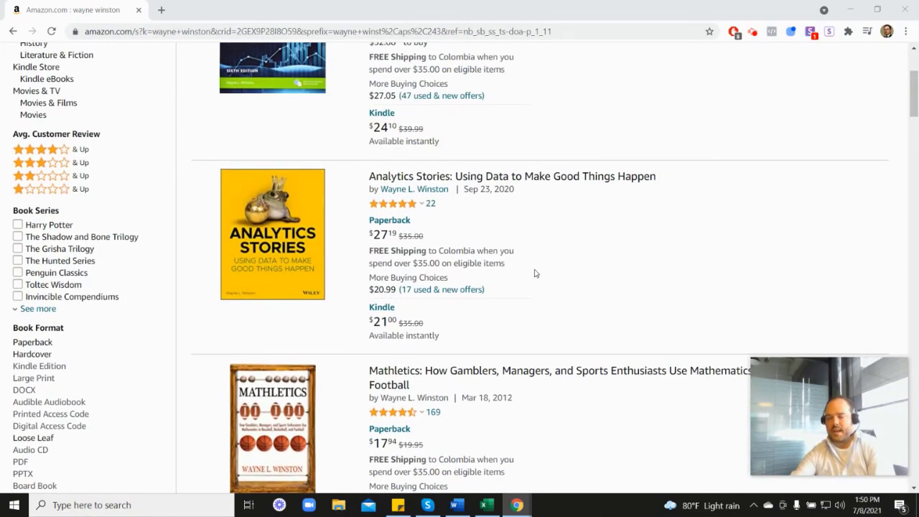